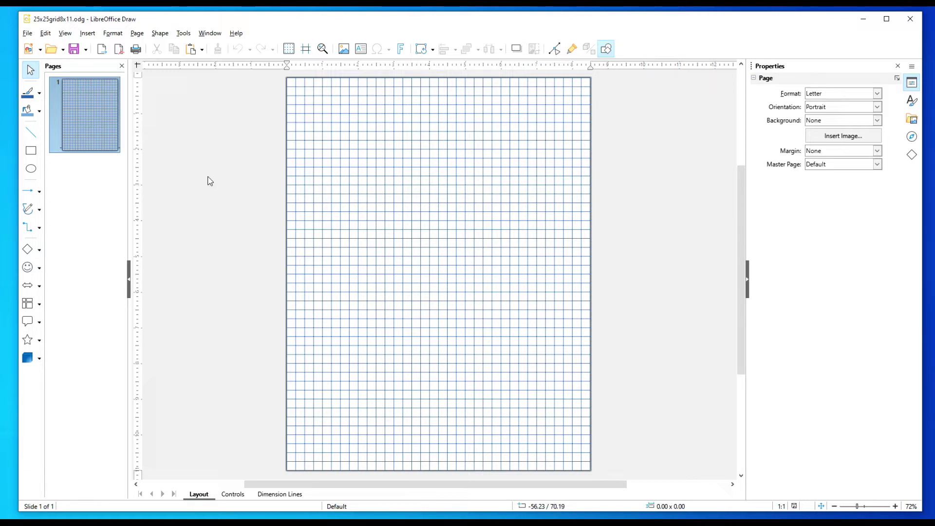
Create a new blank drawing, minimize the 25x25grid8x11 window and reposition Untitled 1
click(40, 50)
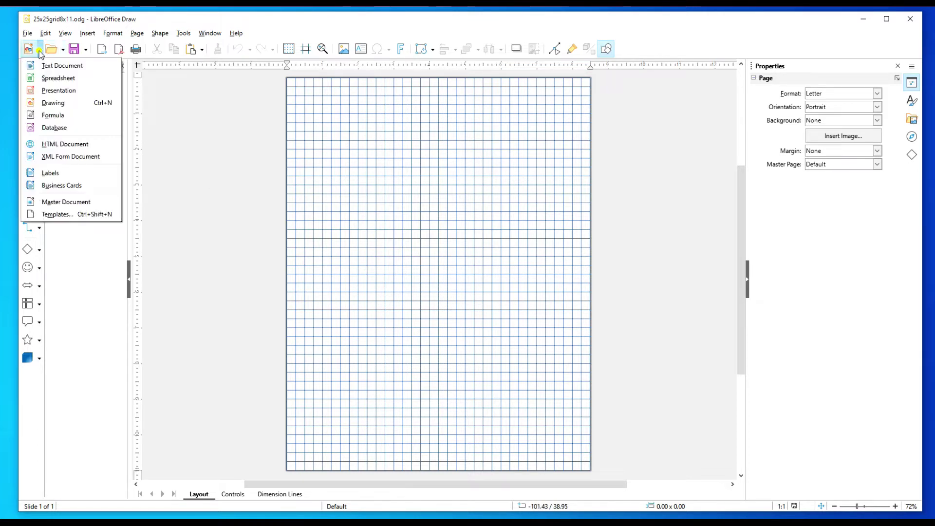
click(51, 103)
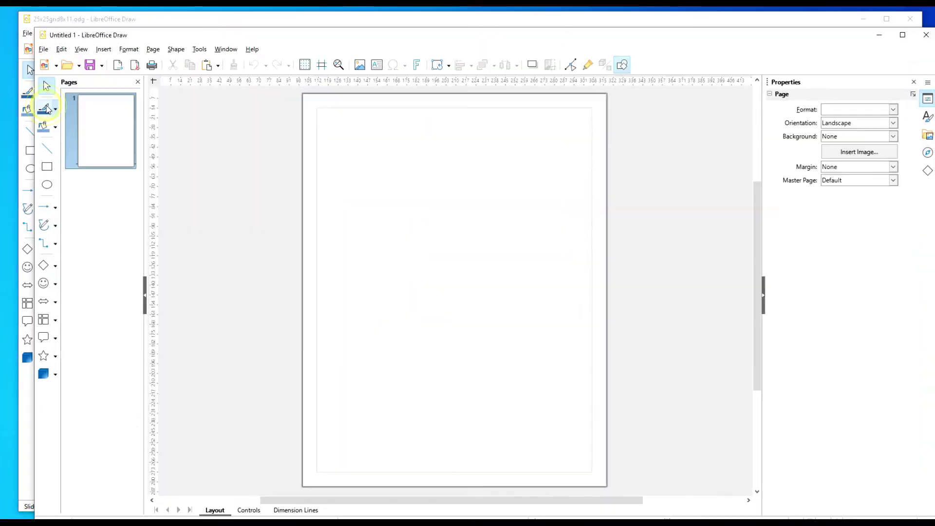
click(779, 23)
click(861, 20)
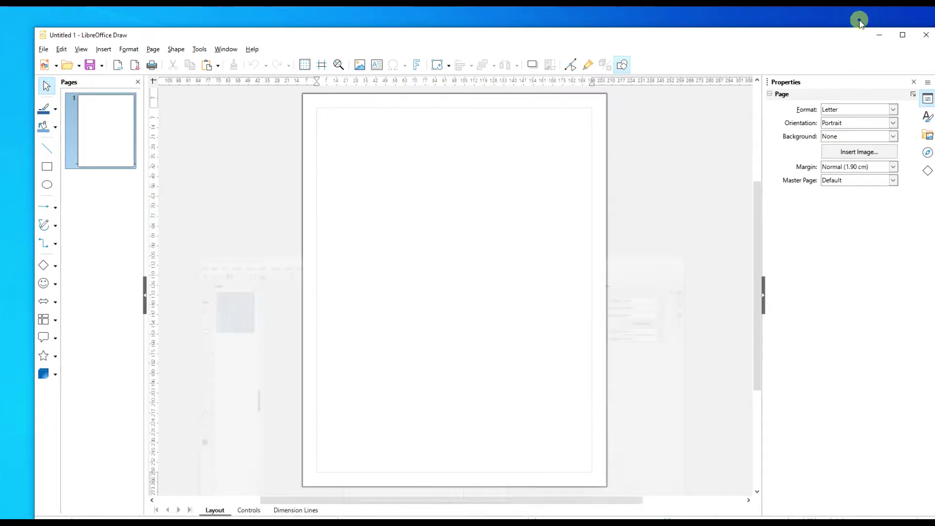
drag(403, 39, 394, 26)
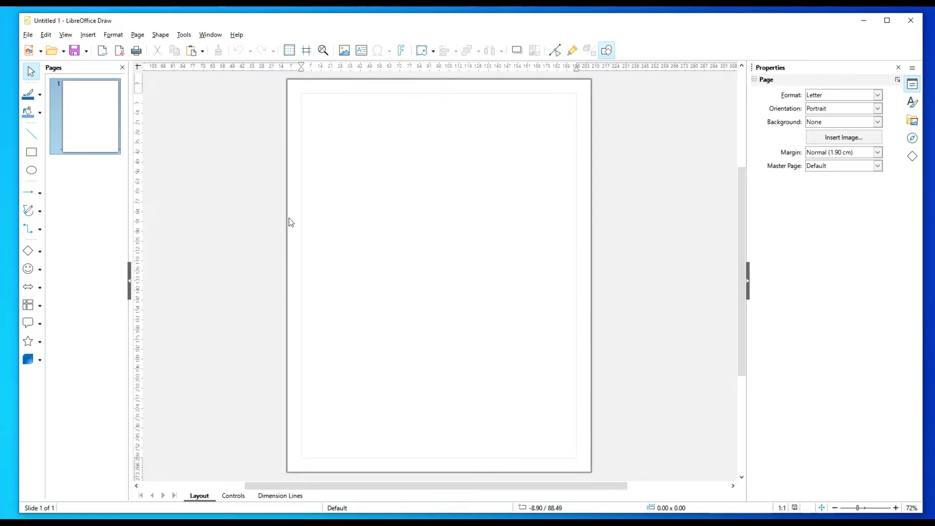
right_click(361, 153)
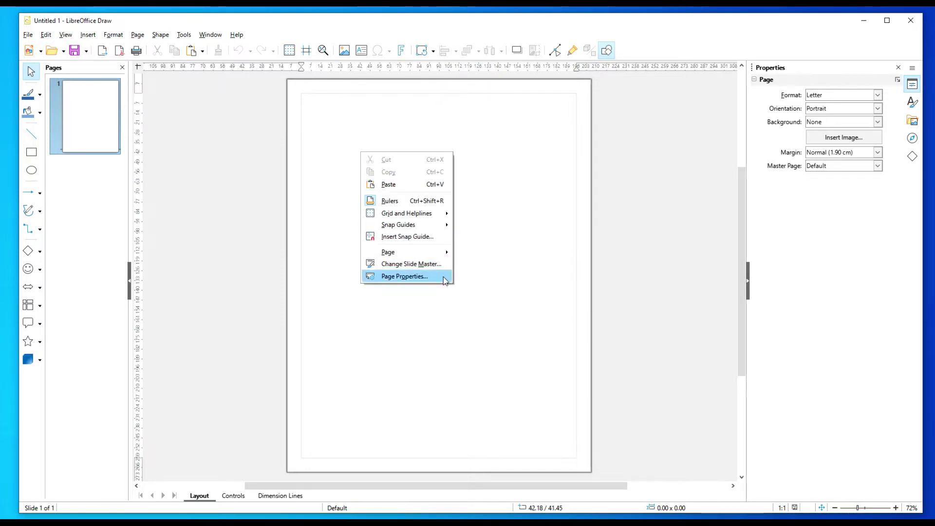
click(408, 276)
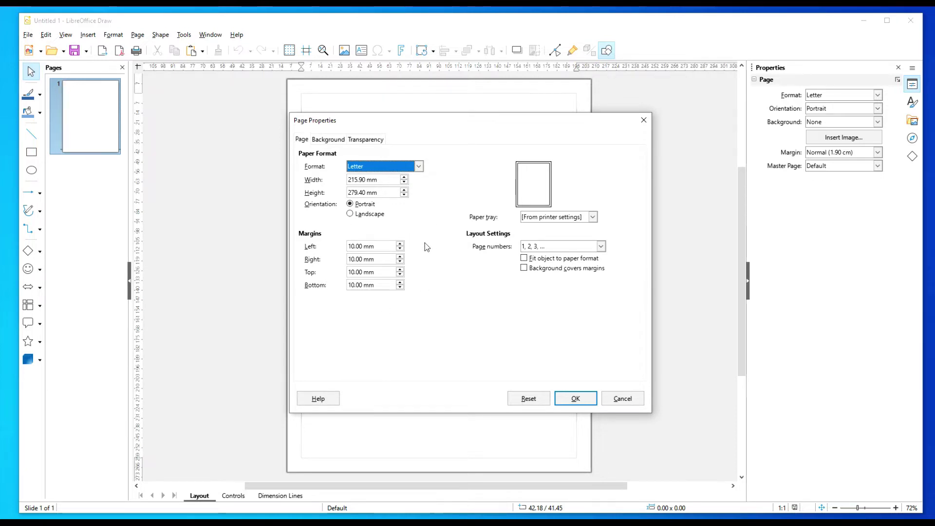
click(633, 401)
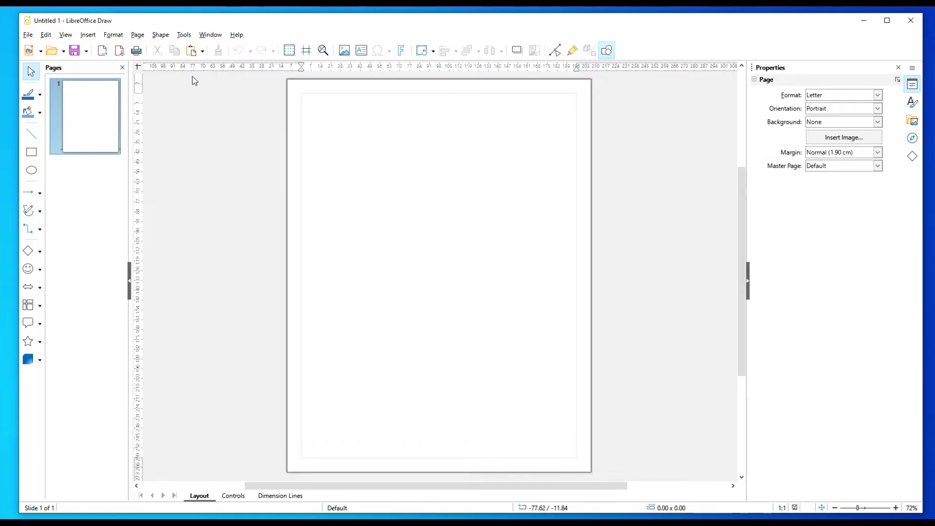
Set Draw's unit of measurement to Inch in Options > LibreOffice Draw > General
click(184, 34)
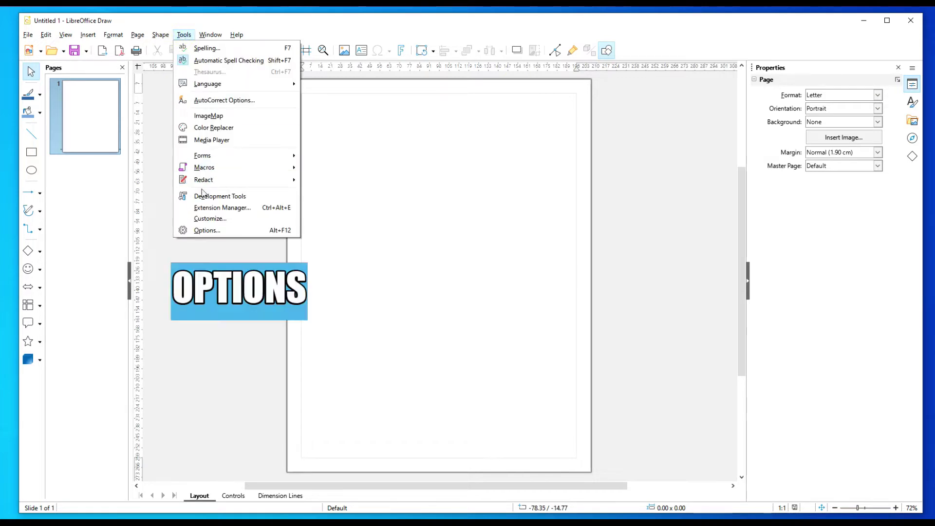
click(206, 230)
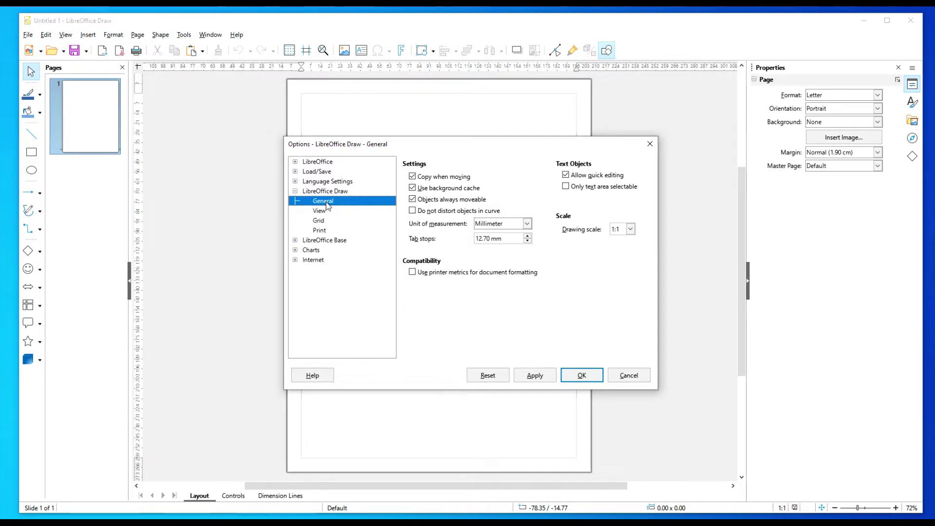
click(527, 223)
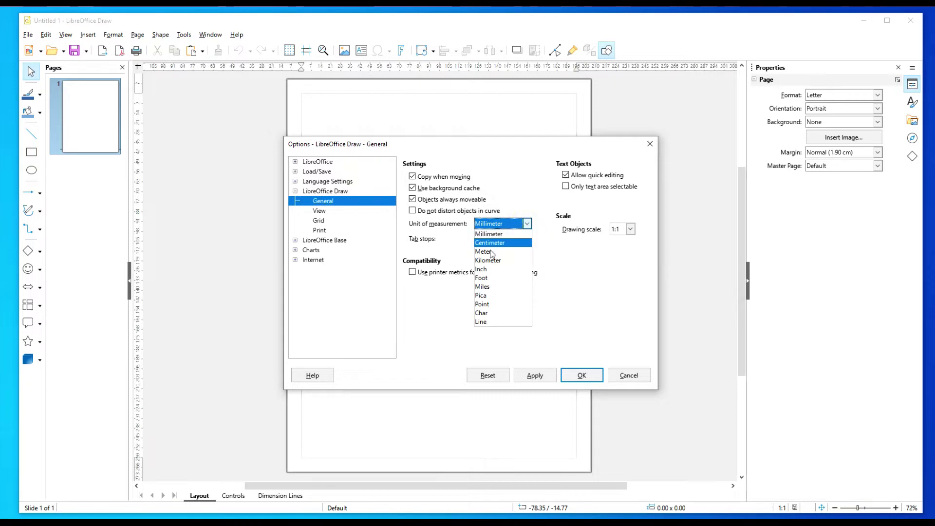
click(482, 269)
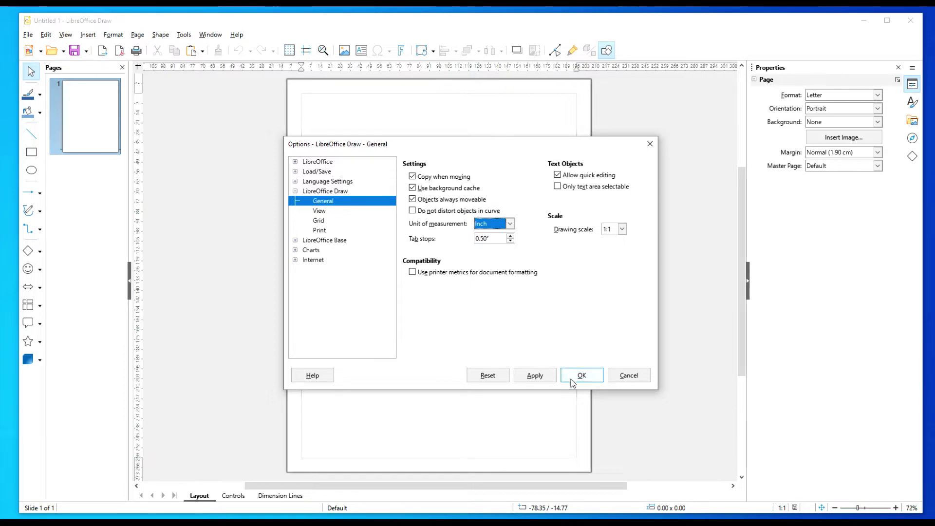
click(535, 375)
click(583, 376)
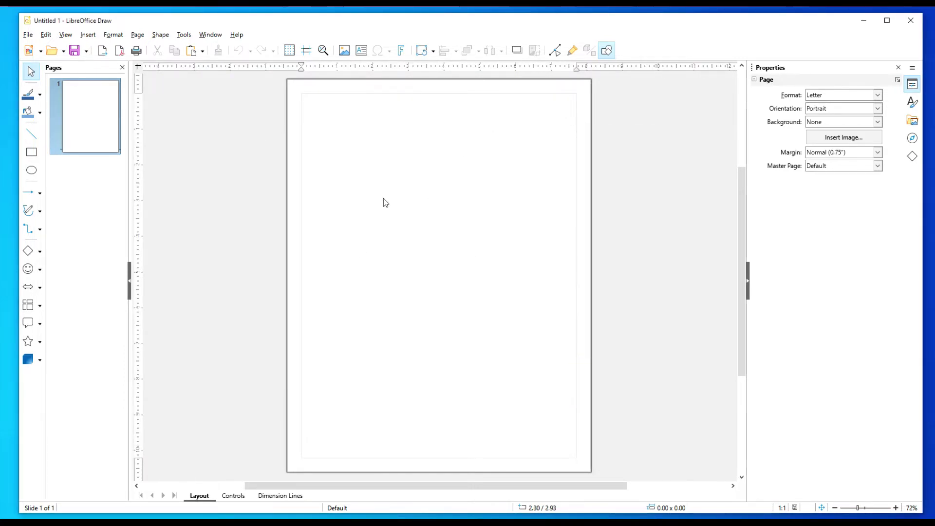
right_click(387, 197)
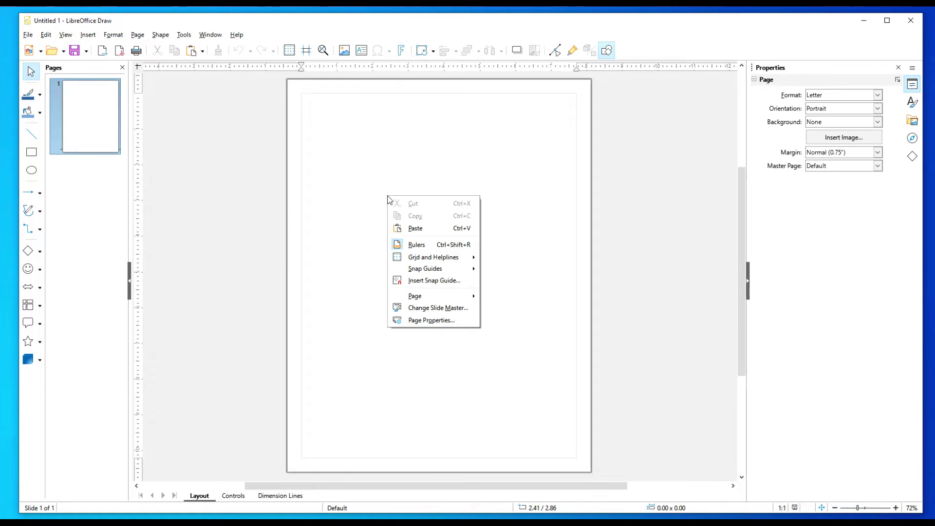
Set the Left, Right, Top and Bottom page margins to 0 and accept the print-range warning
click(428, 320)
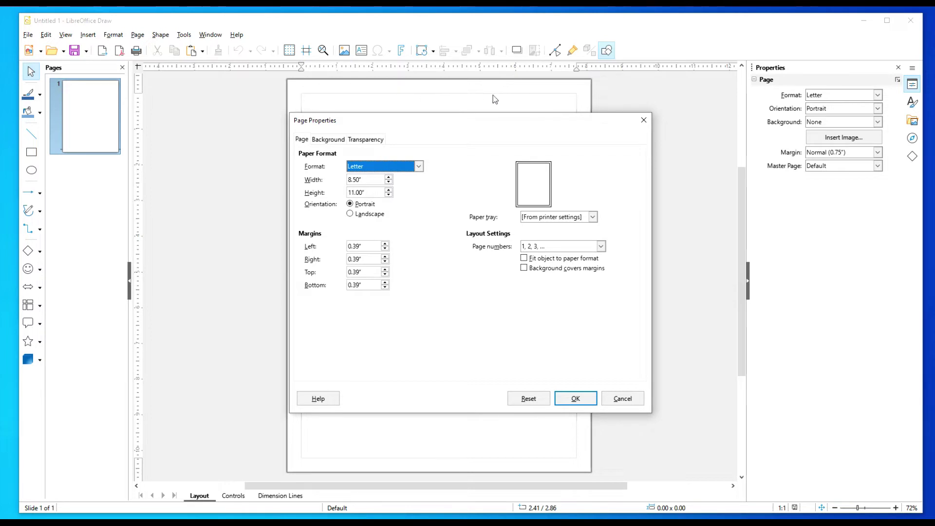
double_click(365, 246)
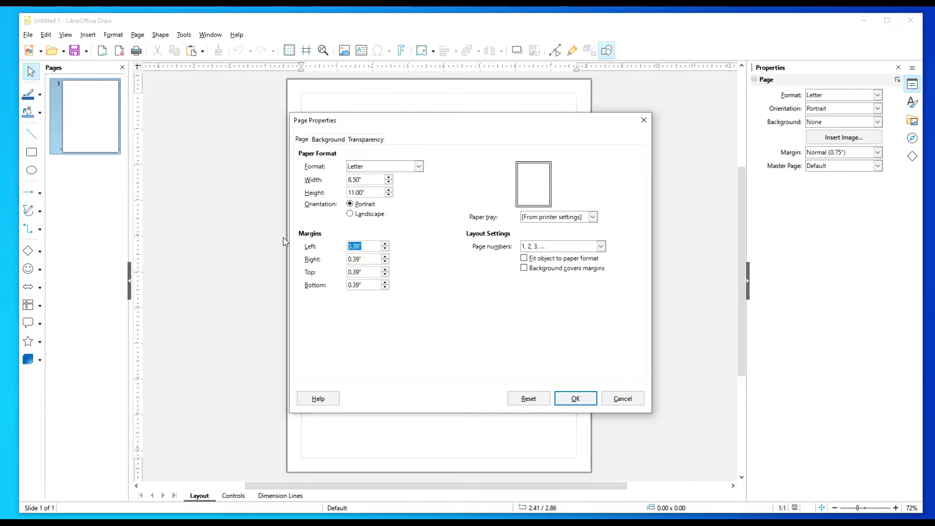
text(0)
key(Tab)
text(0)
key(Tab)
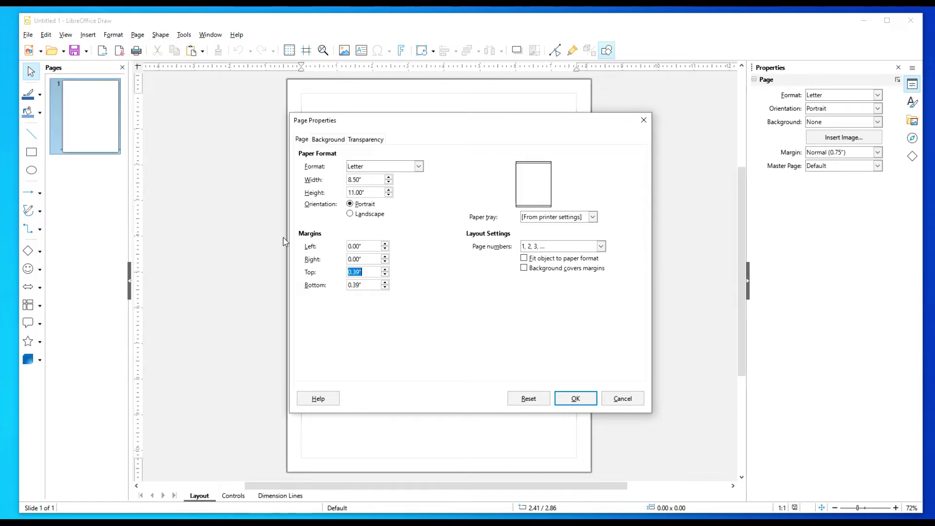
text(0)
key(Tab)
text(0)
key(Tab)
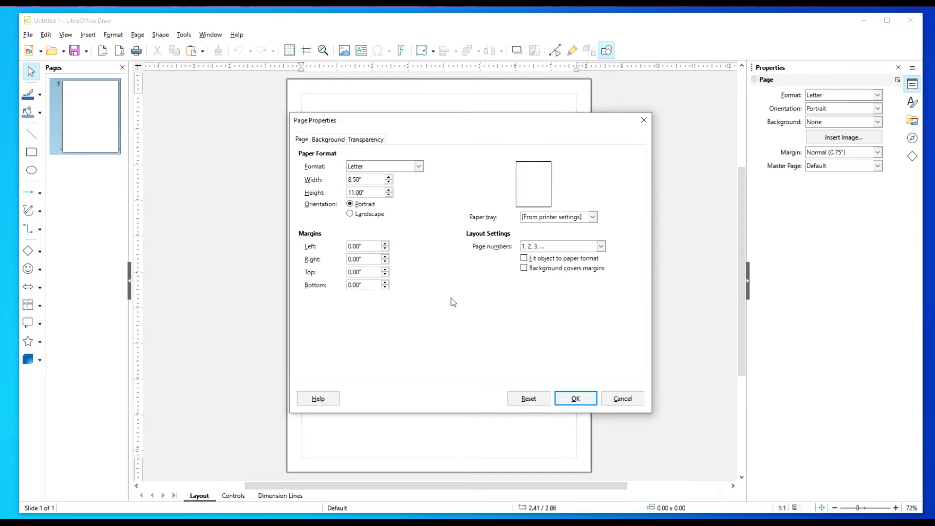
click(574, 398)
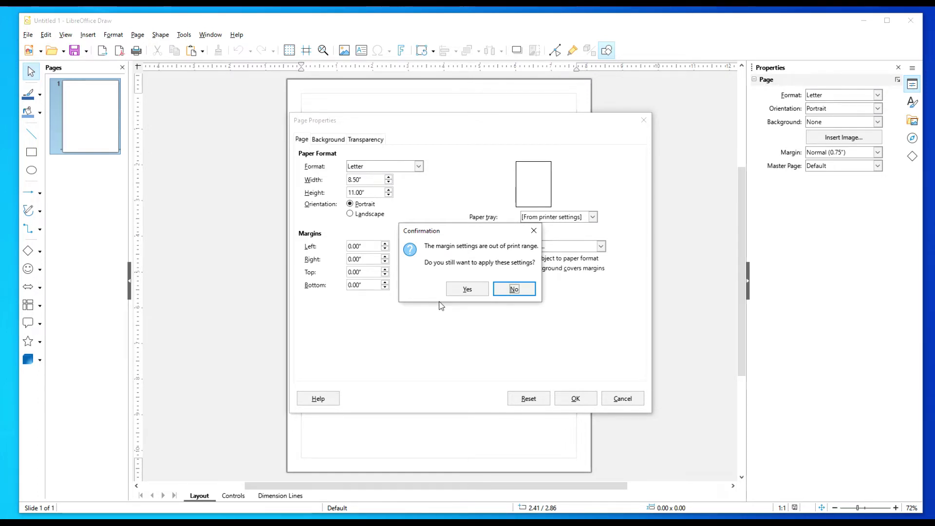
click(467, 290)
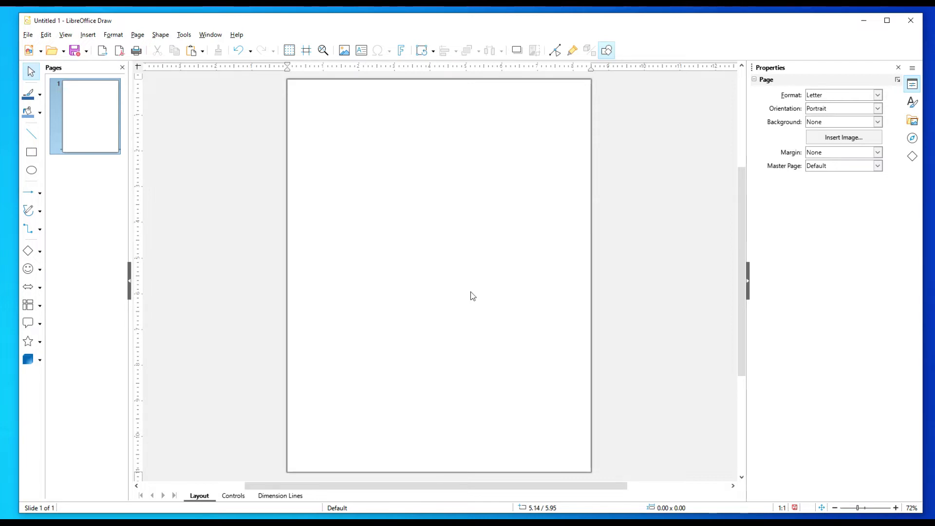
right_click(418, 204)
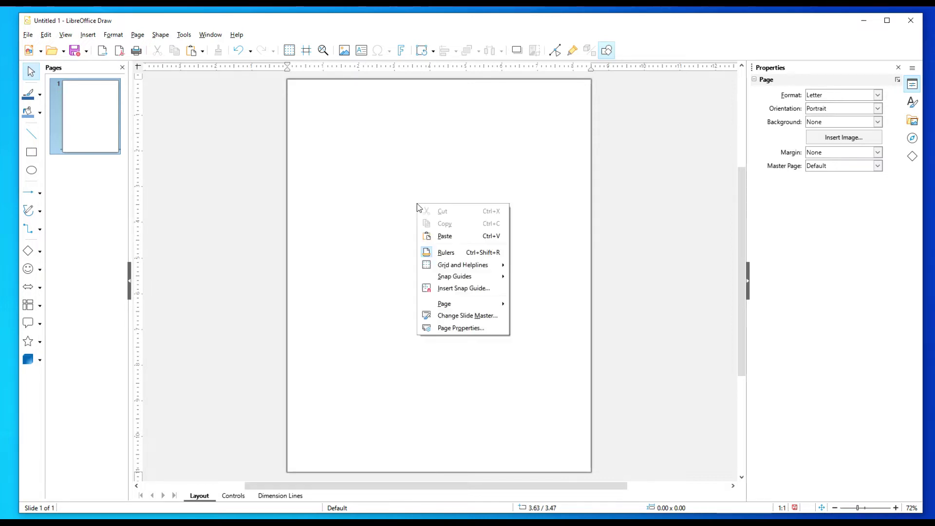
click(451, 329)
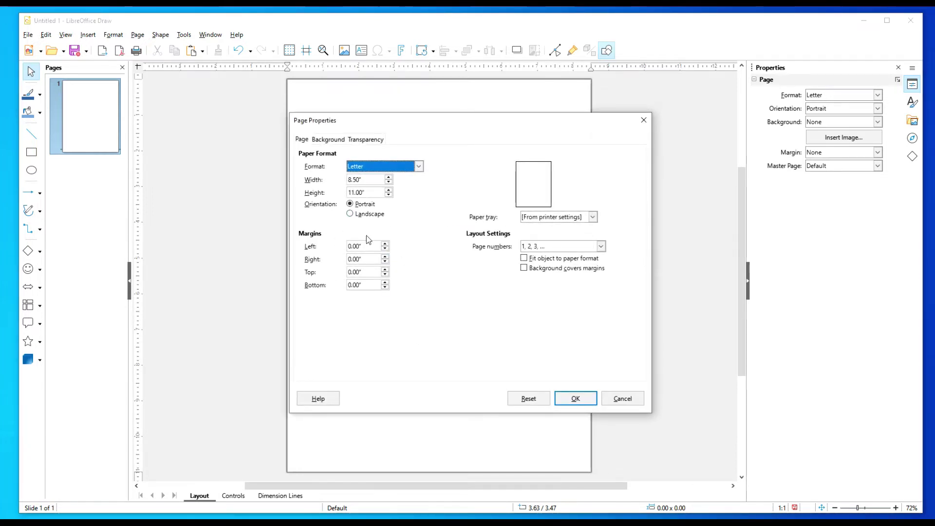
click(628, 400)
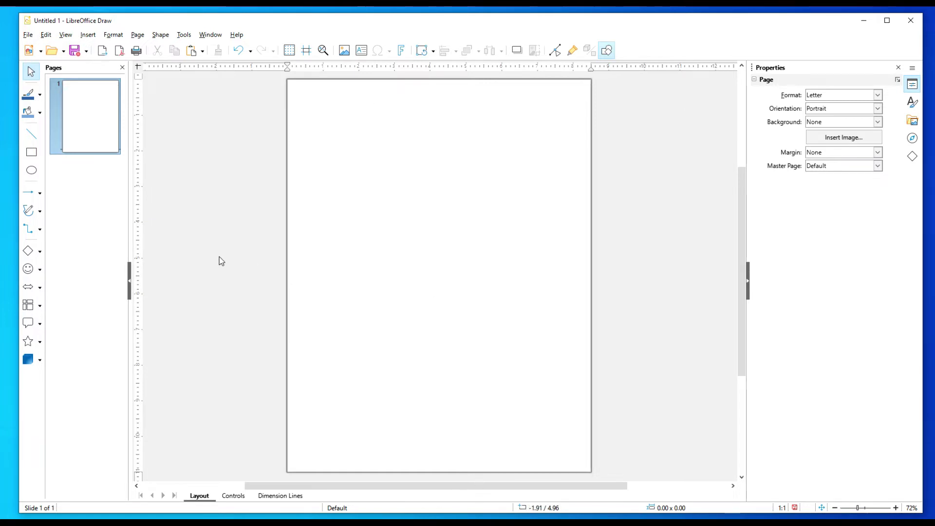
click(33, 139)
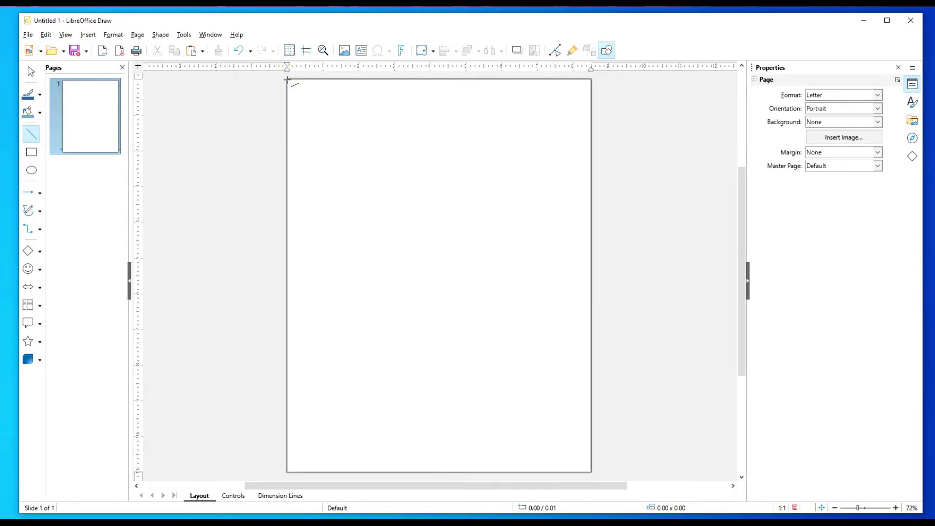
Draw an 8.50" horizontal line along the page's top edge and select it
mouse_move(289, 80)
mouse_down()
mouse_move(389, 101)
mouse_move(591, 79)
mouse_up()
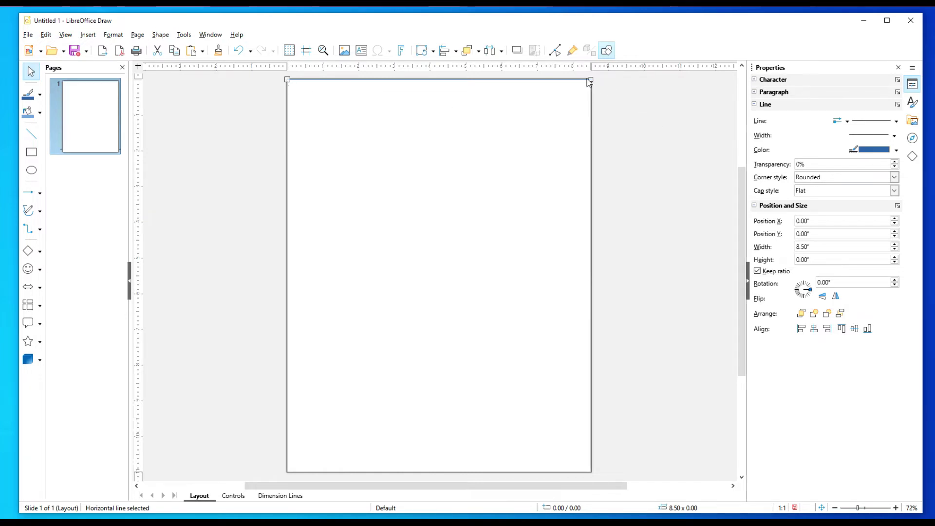
click(510, 144)
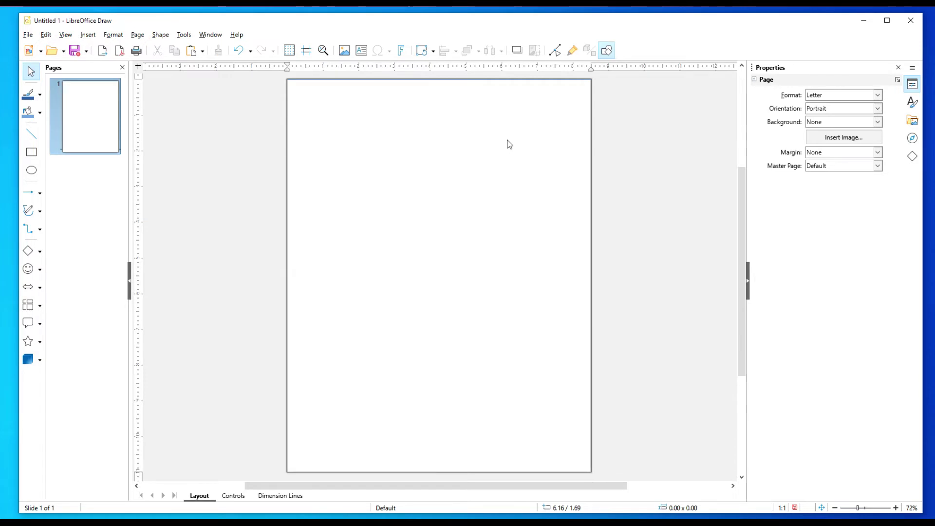
click(405, 80)
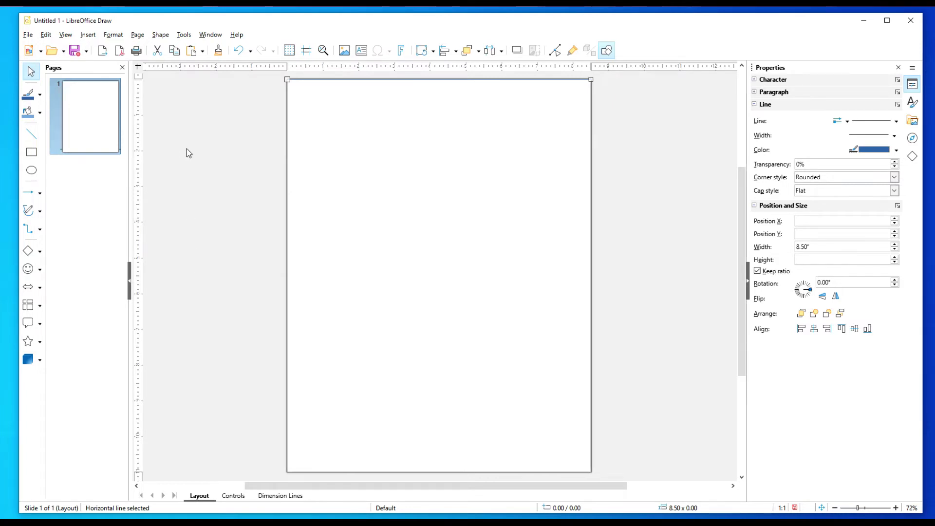
click(161, 35)
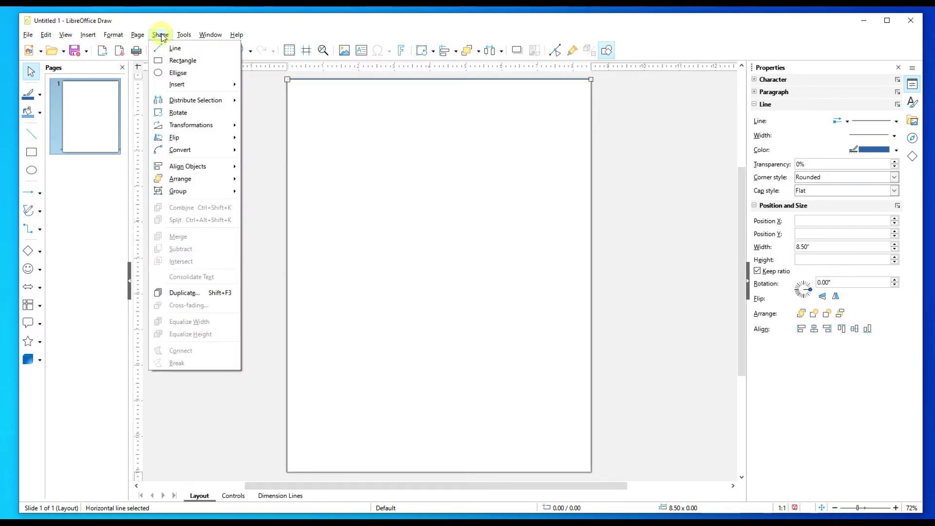
click(179, 292)
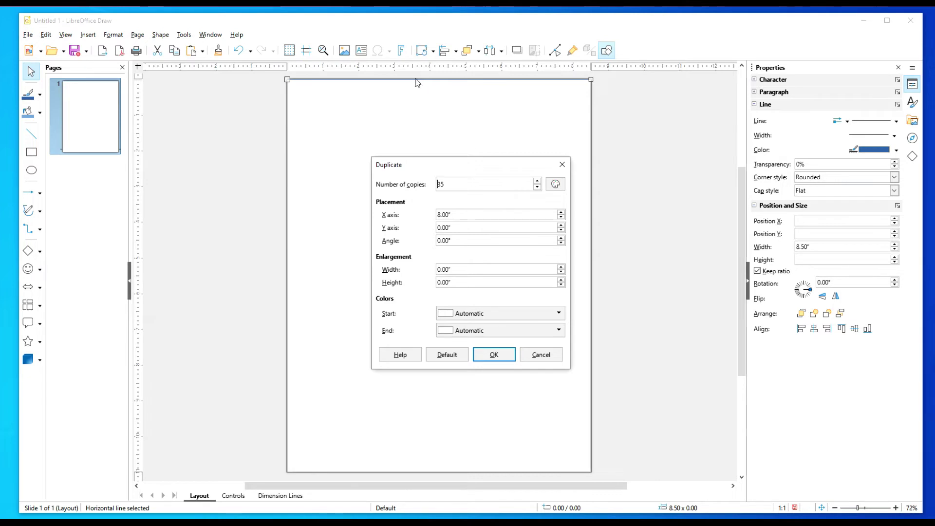
click(467, 215)
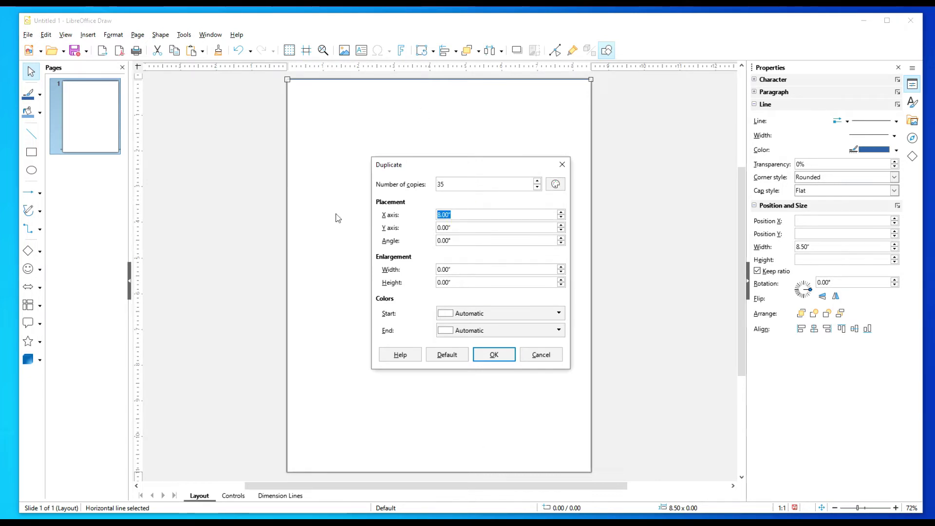
text(0)
key(Tab)
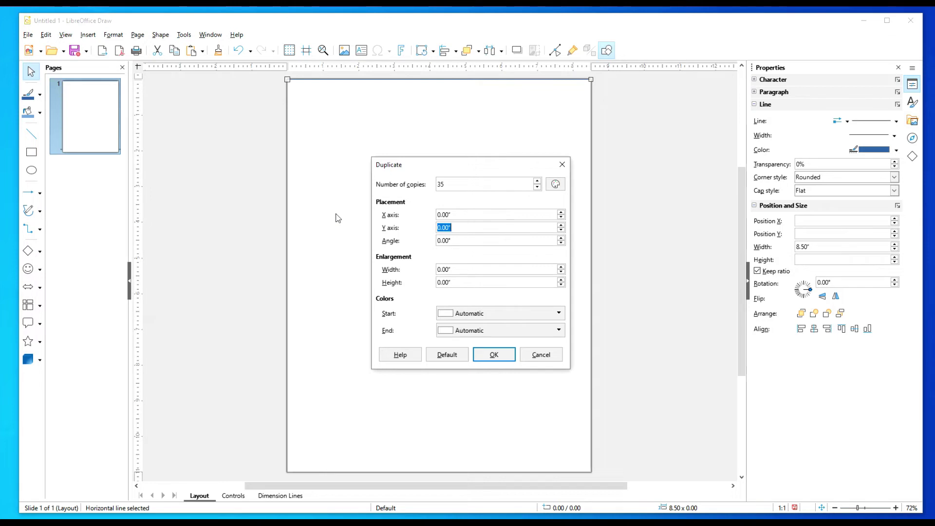
text(.25)
key(Tab)
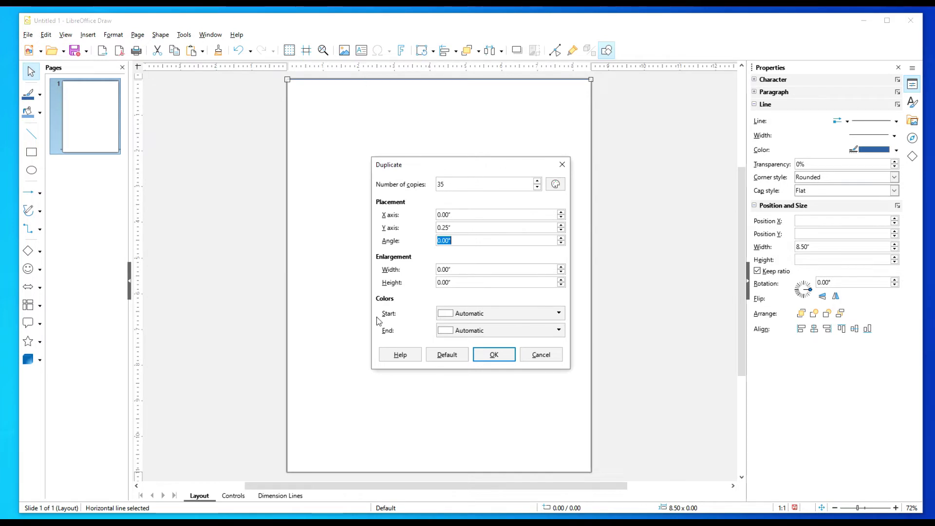
click(493, 355)
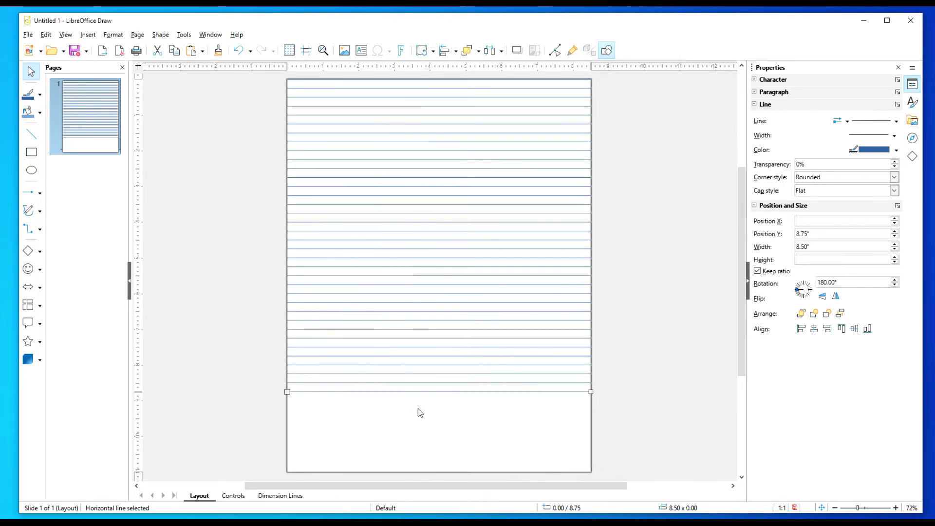
key(ctrl+z)
key(ctrl+z)
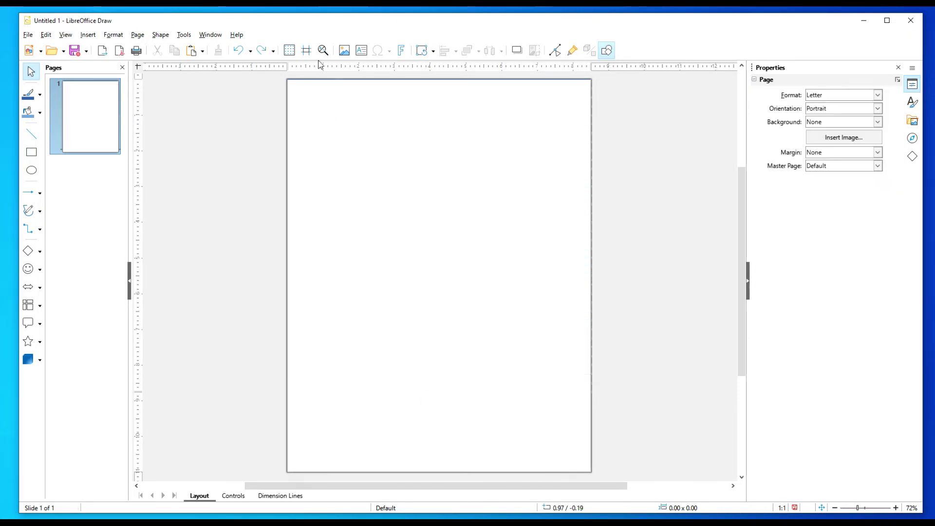
Duplicate the top-edge line into 45 copies with a 0.25" Y-axis offset
click(370, 79)
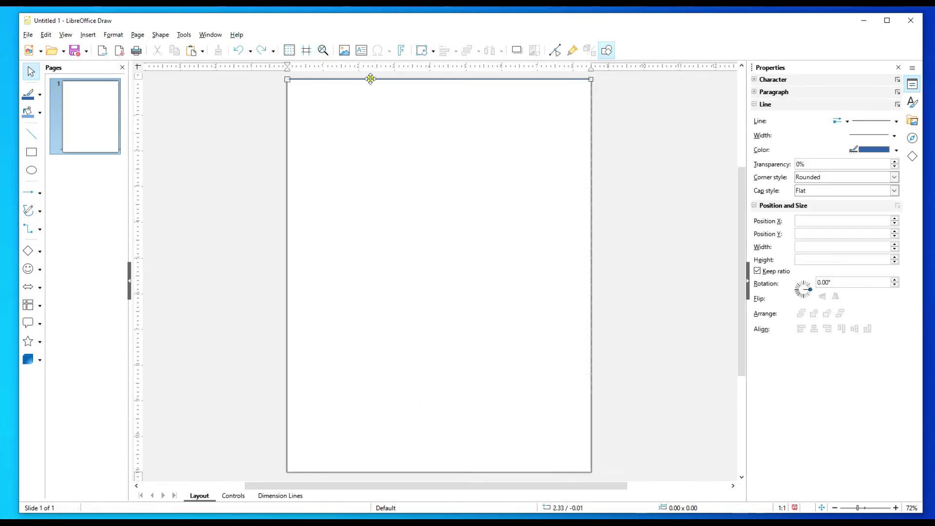
right_click(401, 136)
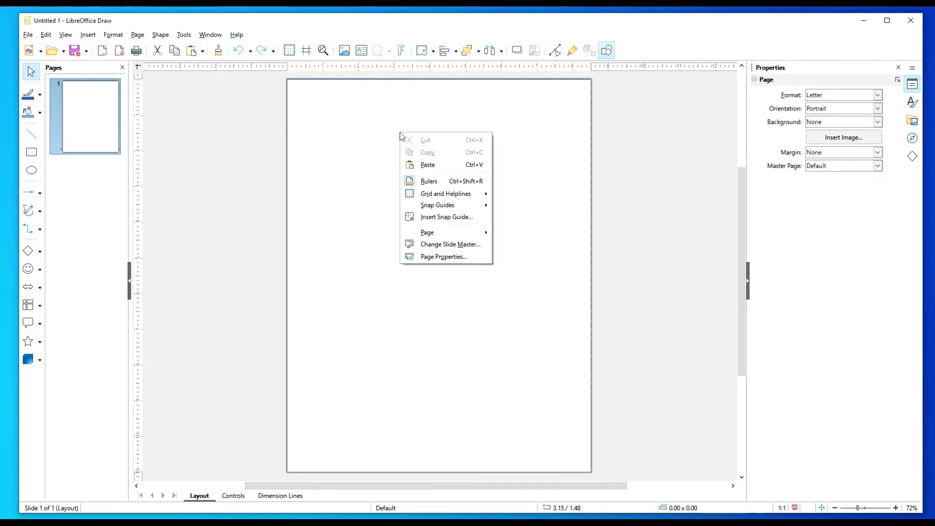
click(377, 97)
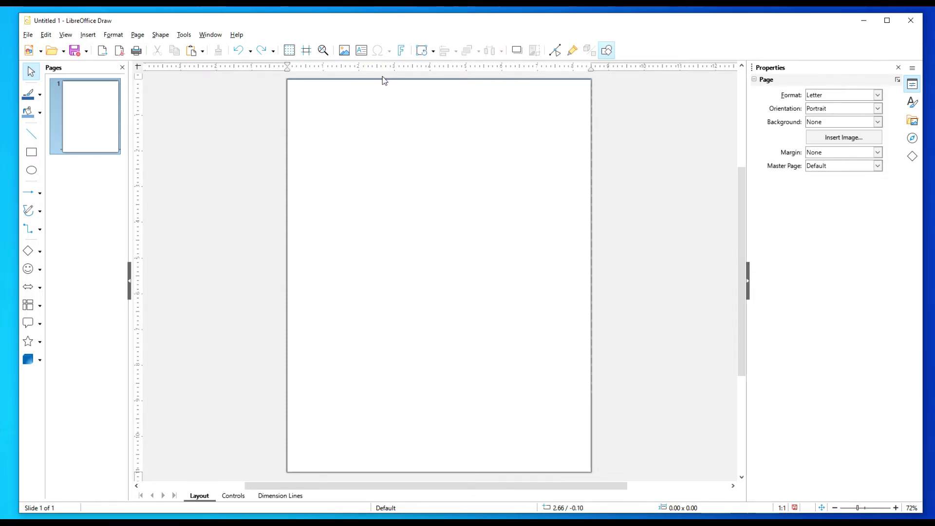
click(382, 79)
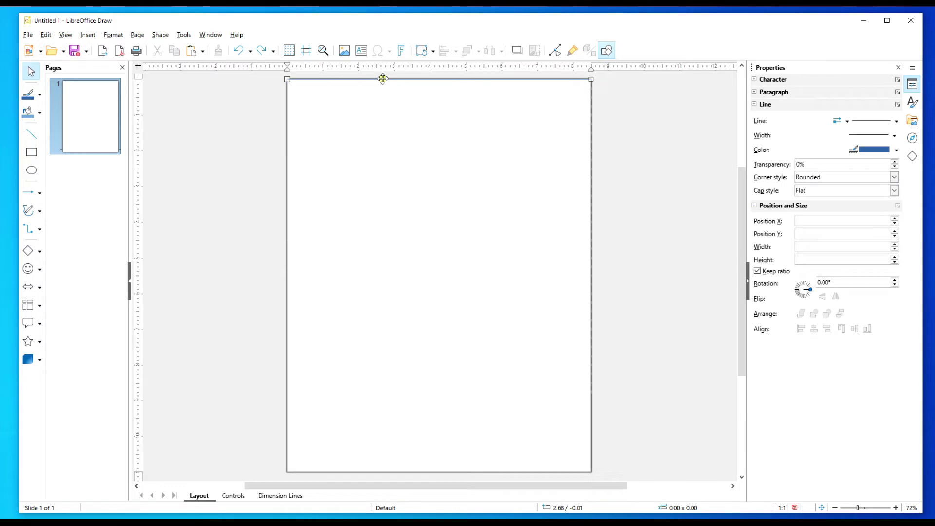
click(160, 35)
click(191, 297)
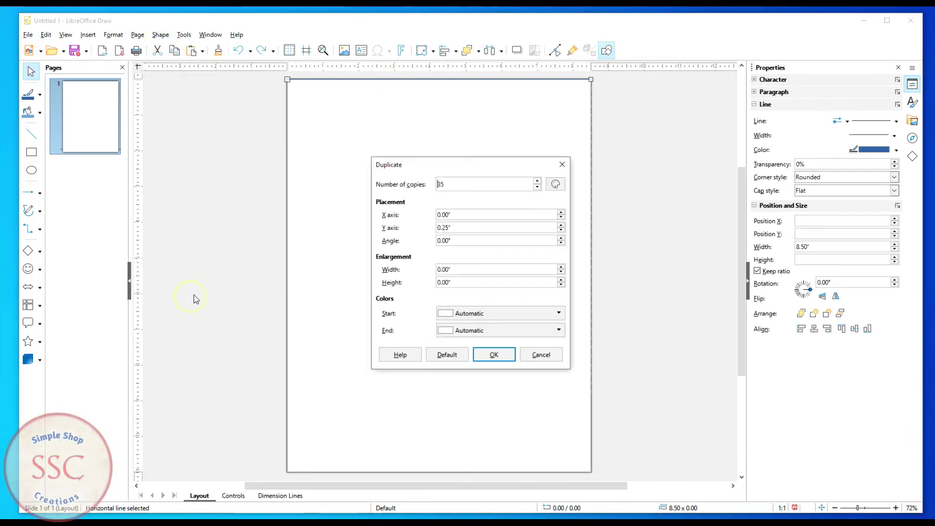
double_click(462, 185)
text(4)
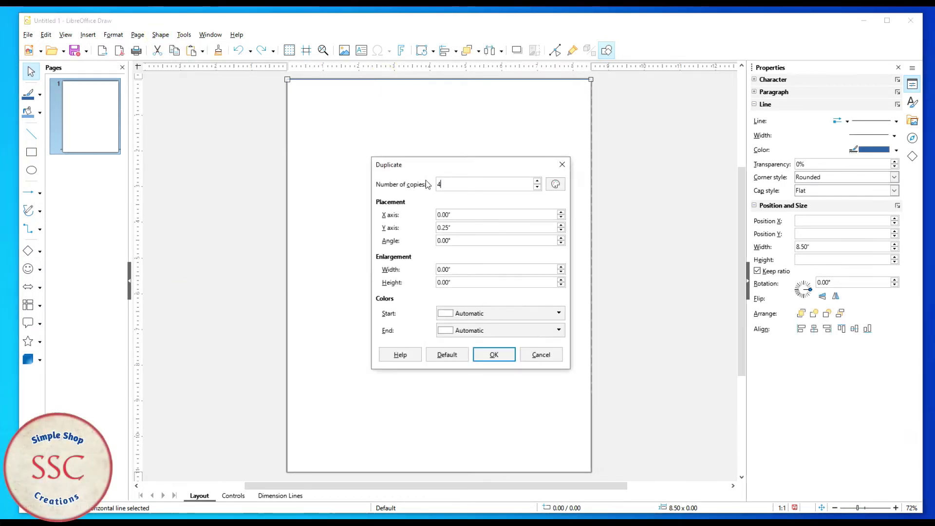
text(05)
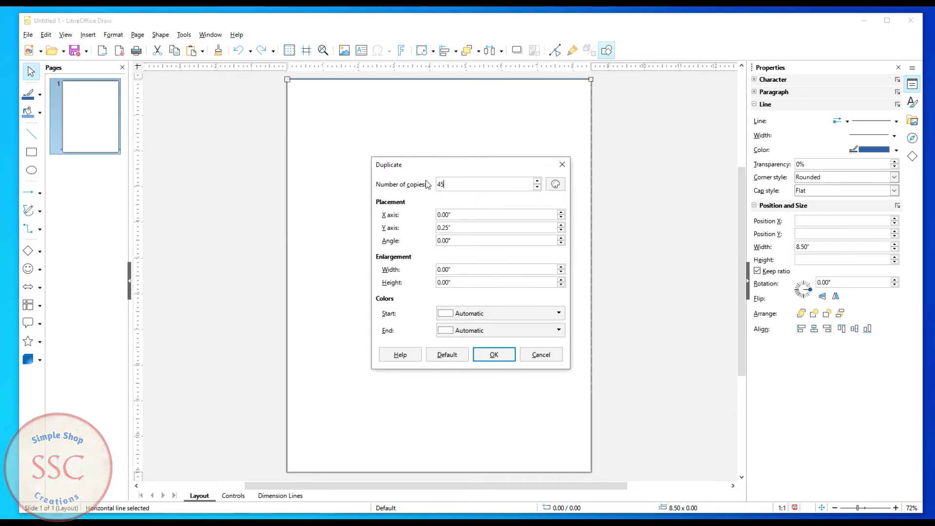
click(482, 354)
Delete the extra line copy that landed below the page
scroll(571, 339, down, 3)
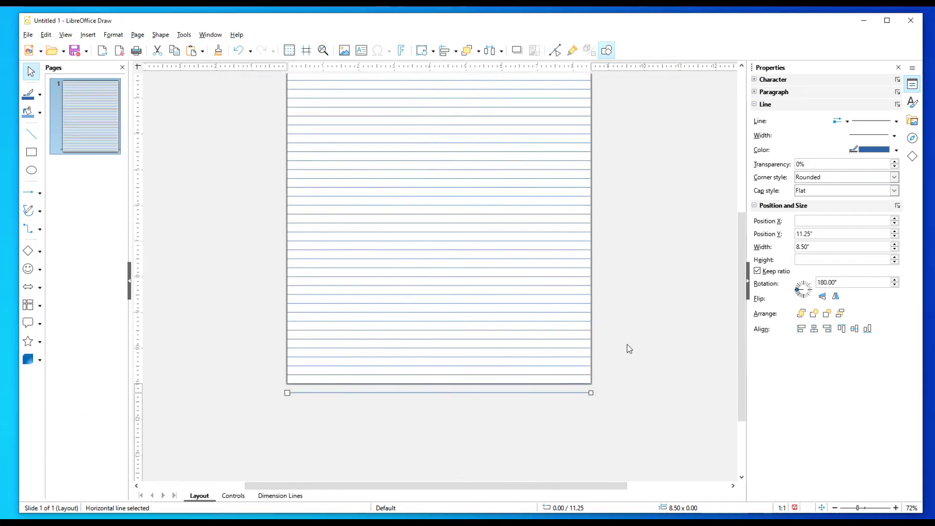
click(420, 392)
key(Delete)
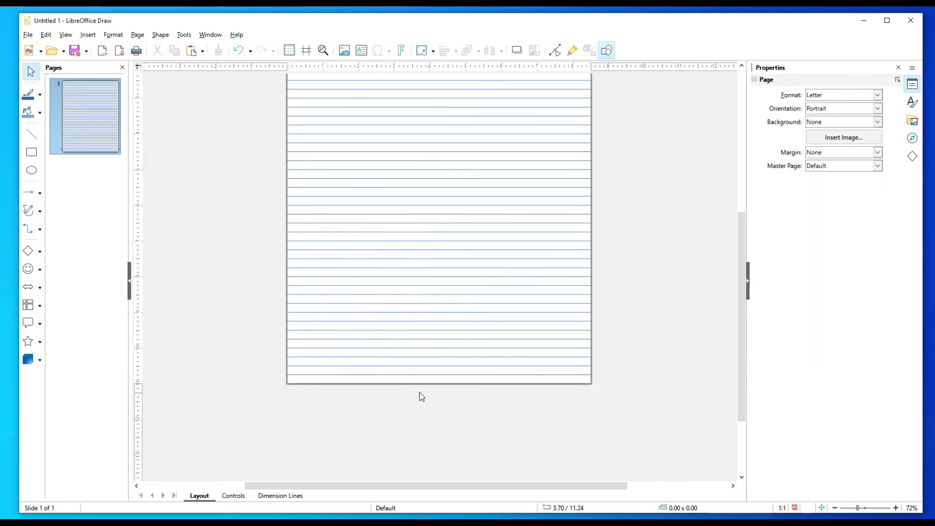
scroll(230, 295, up, 4)
scroll(228, 295, down, 2)
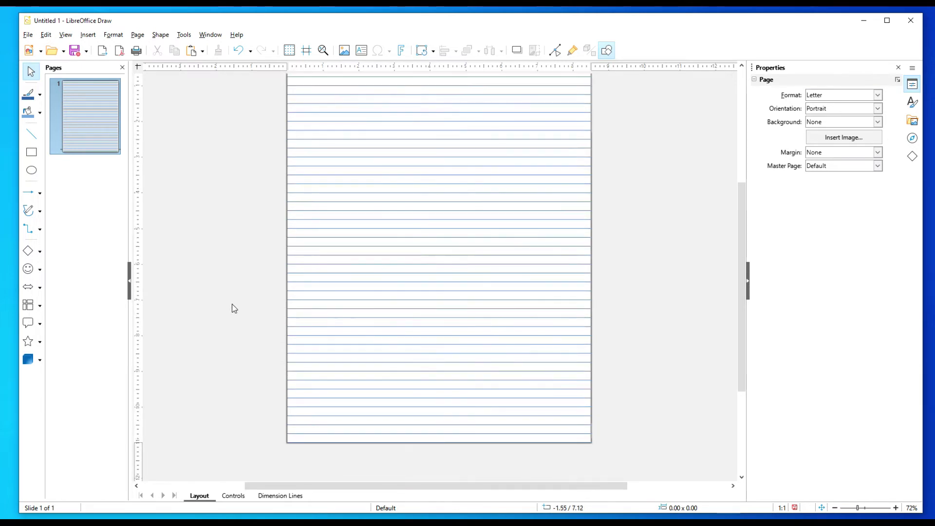
scroll(232, 304, up, 1)
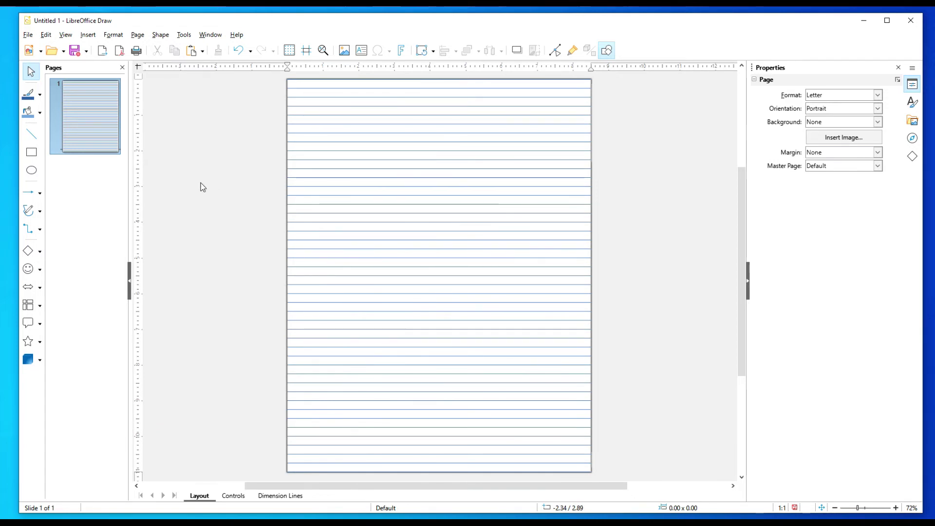
Draw an 11.00" vertical line down the left edge from the top-left corner and select it
click(31, 138)
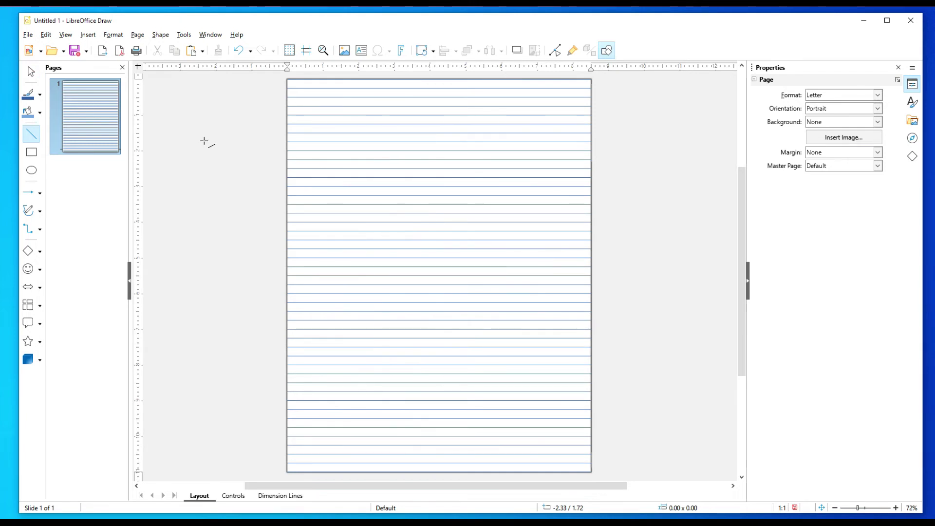
click(287, 78)
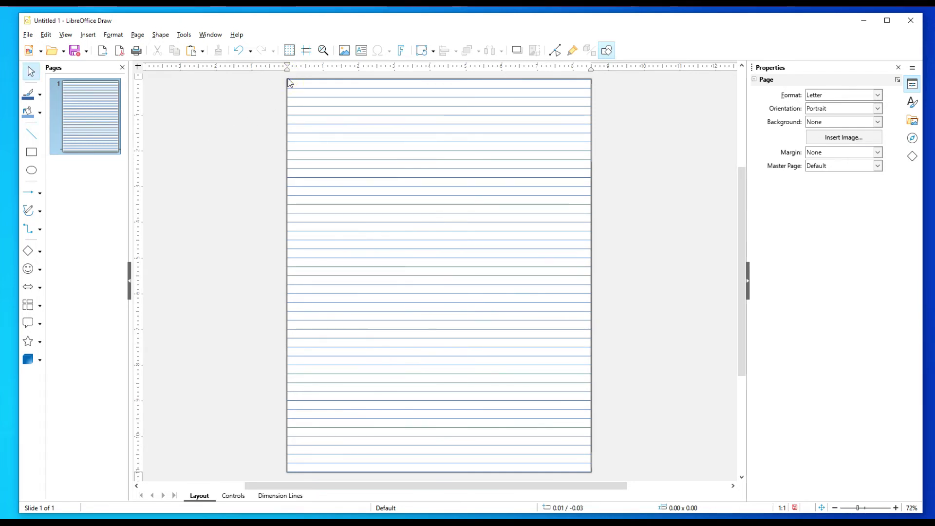
click(31, 135)
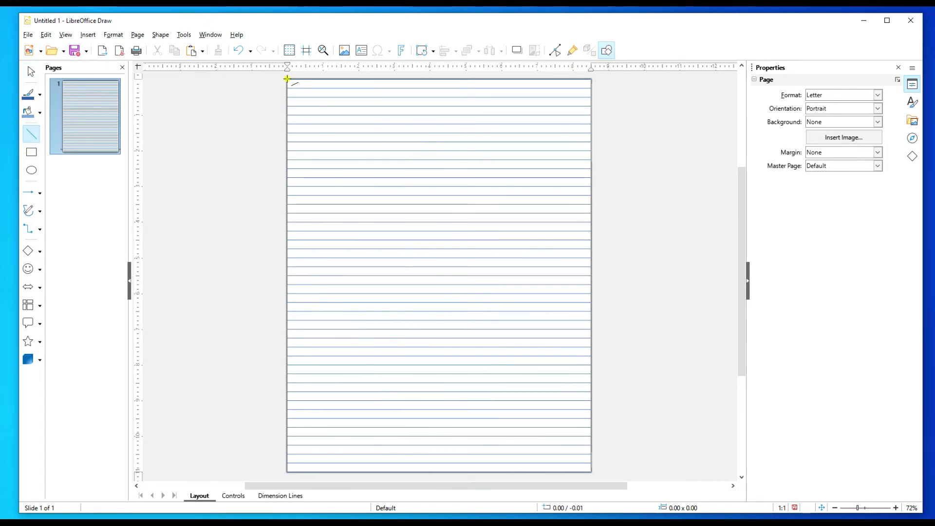
mouse_move(287, 79)
mouse_down()
mouse_move(246, 435)
mouse_move(287, 470)
mouse_up()
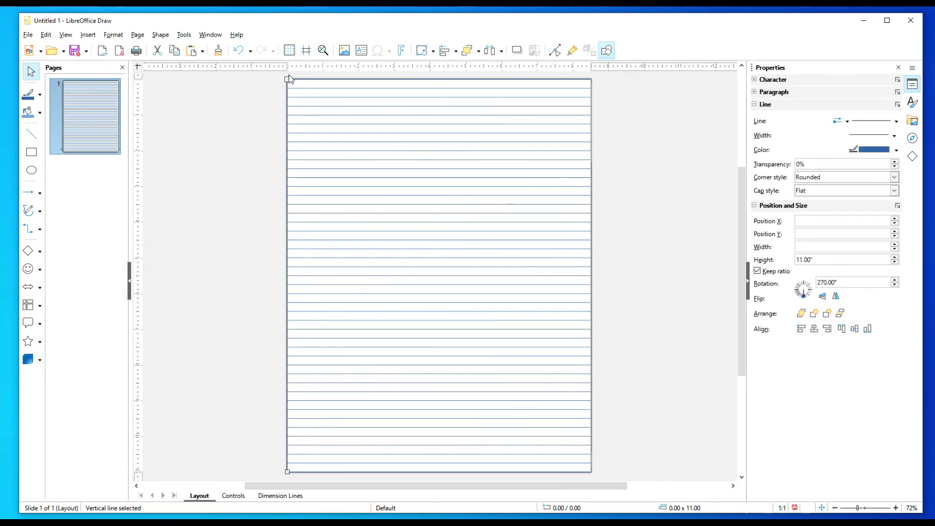
click(314, 85)
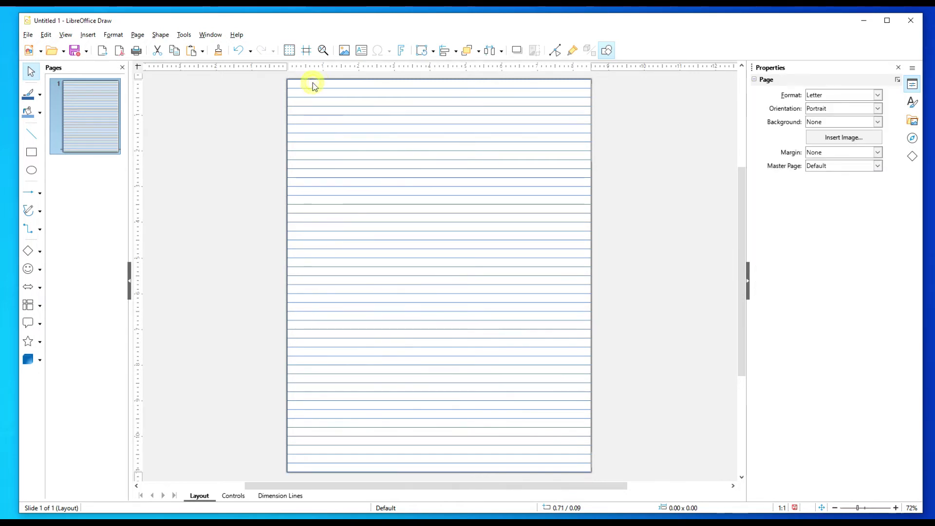
click(287, 82)
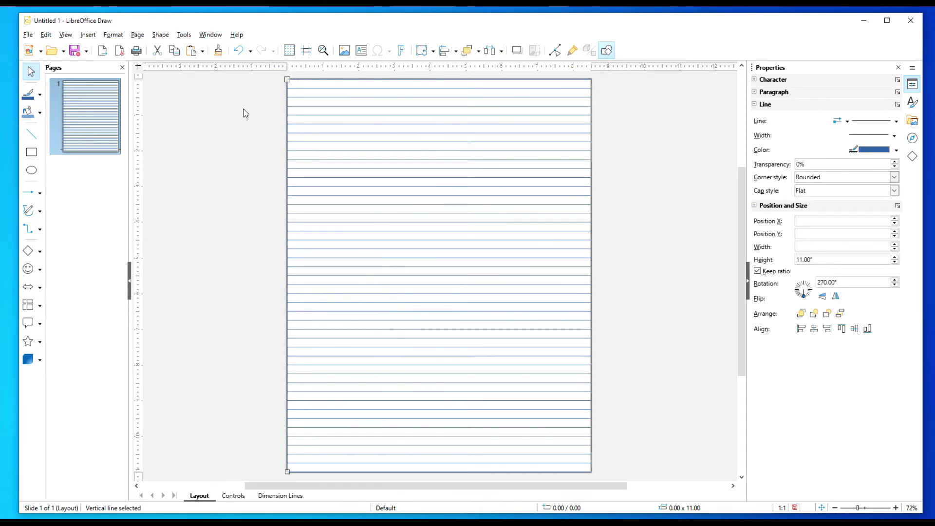
Duplicate the vertical line into 35 copies with X offset 0.25" and Y offset 0
click(157, 35)
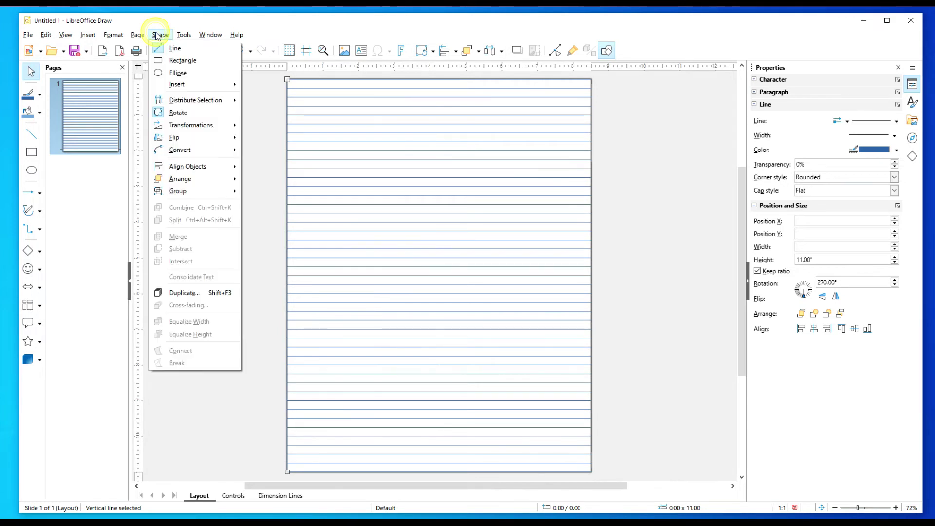
click(172, 291)
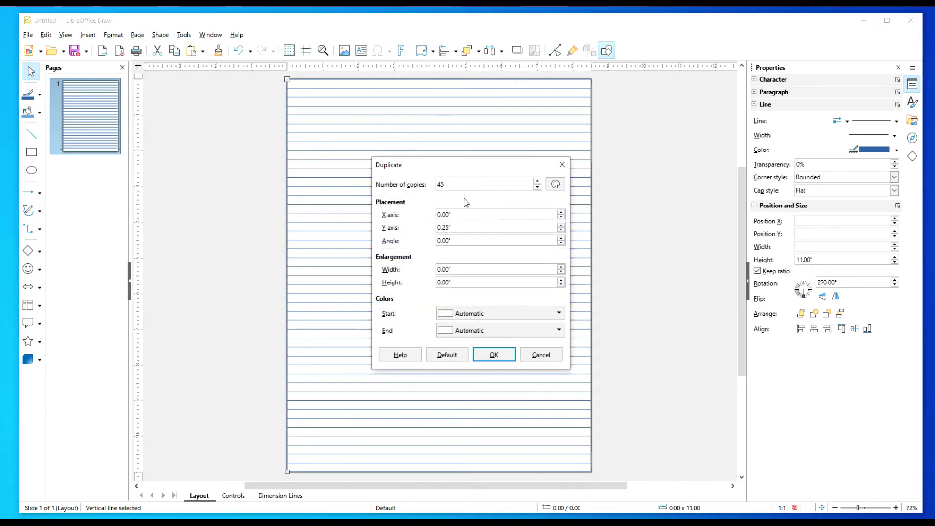
drag(463, 187, 427, 186)
drag(462, 214, 383, 217)
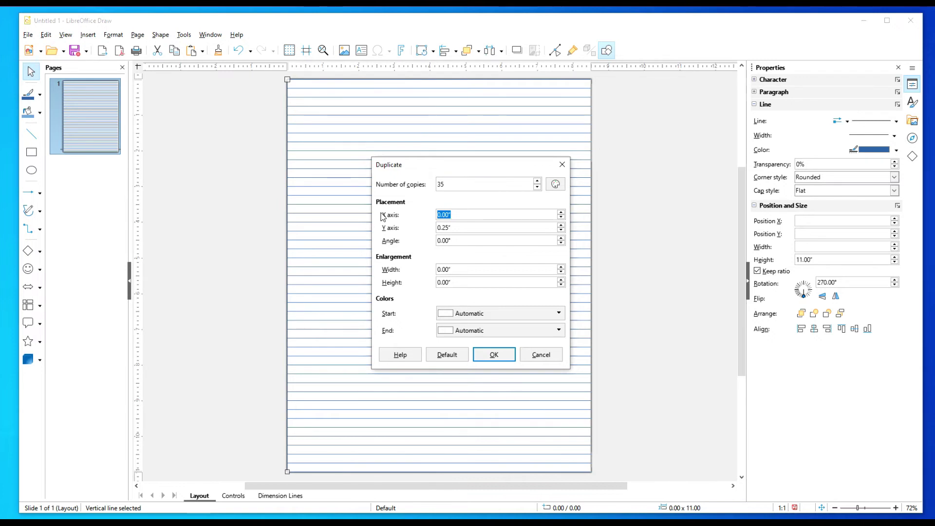
text(0.25)
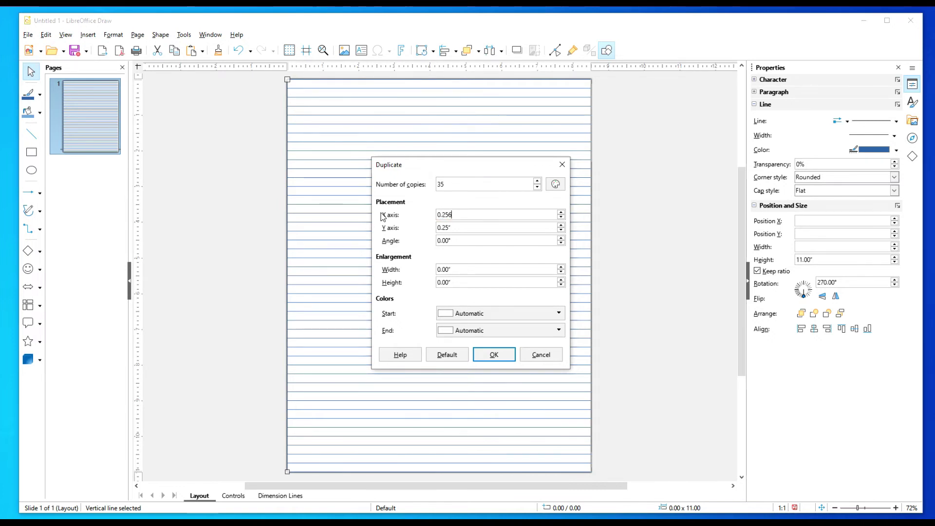
key(Tab)
text(0)
key(Tab)
click(504, 360)
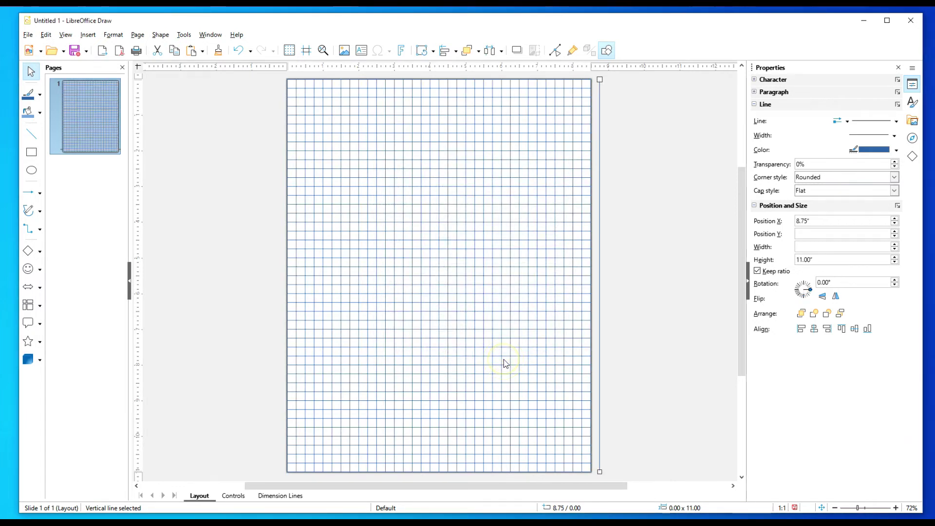
Delete the extra vertical line sitting just right of the page
click(599, 106)
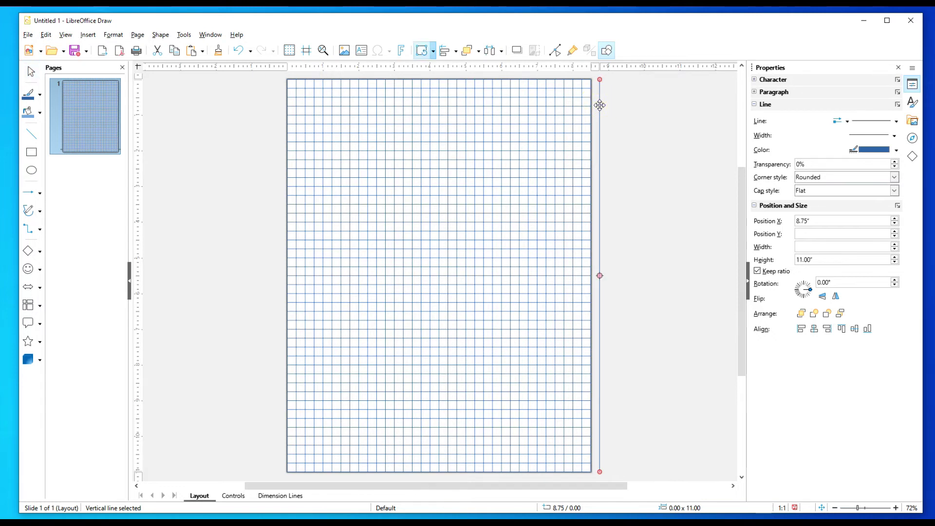
key(Delete)
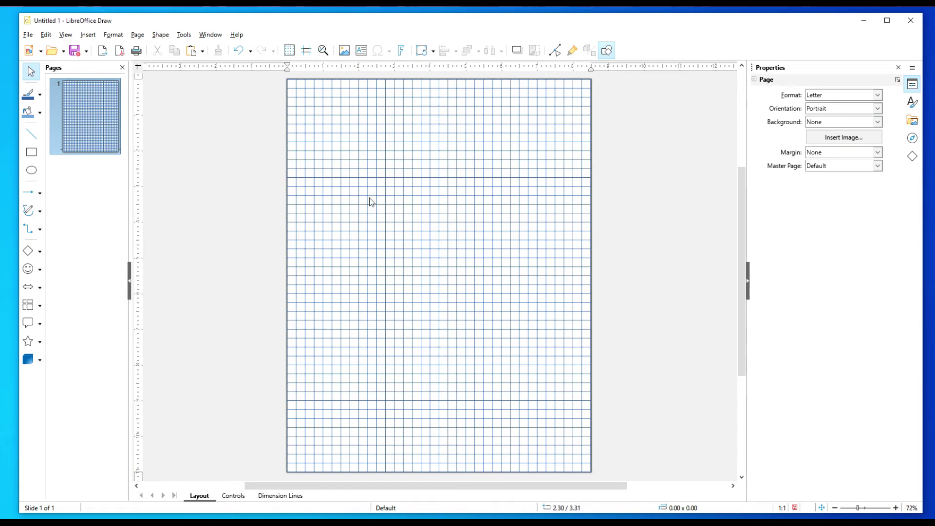
Select all 80 grid lines and give them the thinnest width in Continuous style
key(ctrl)
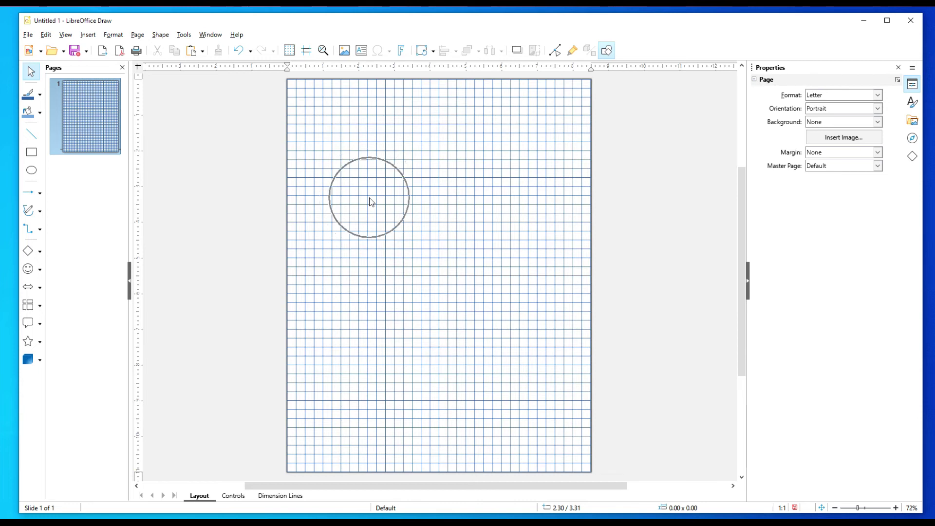
click(371, 201)
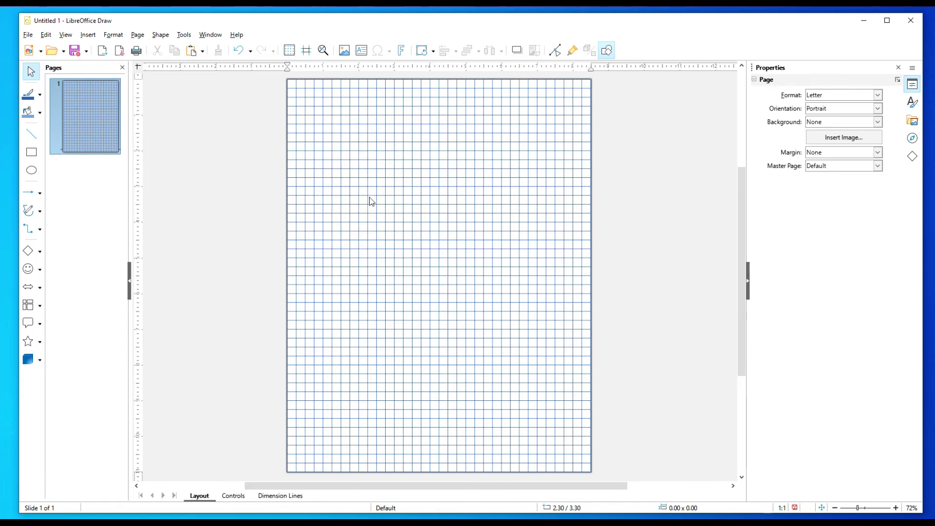
key(ctrl+a)
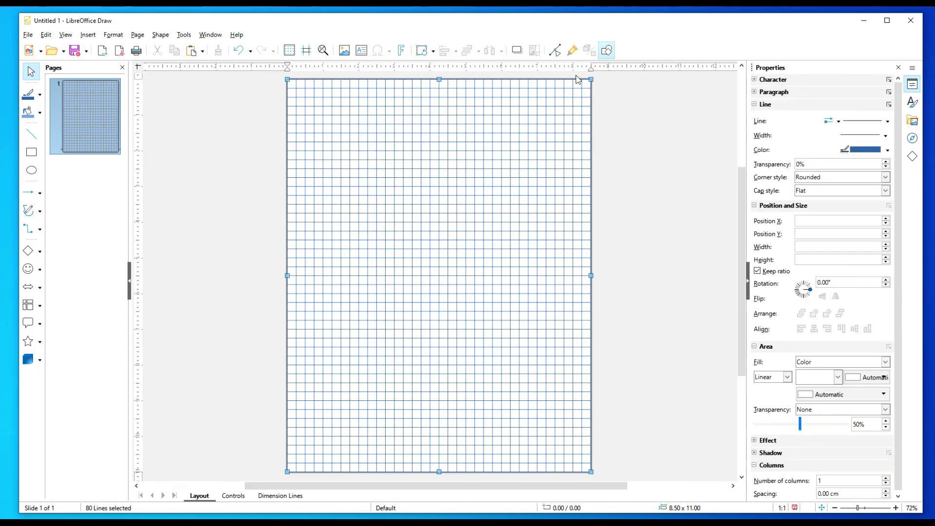
click(882, 136)
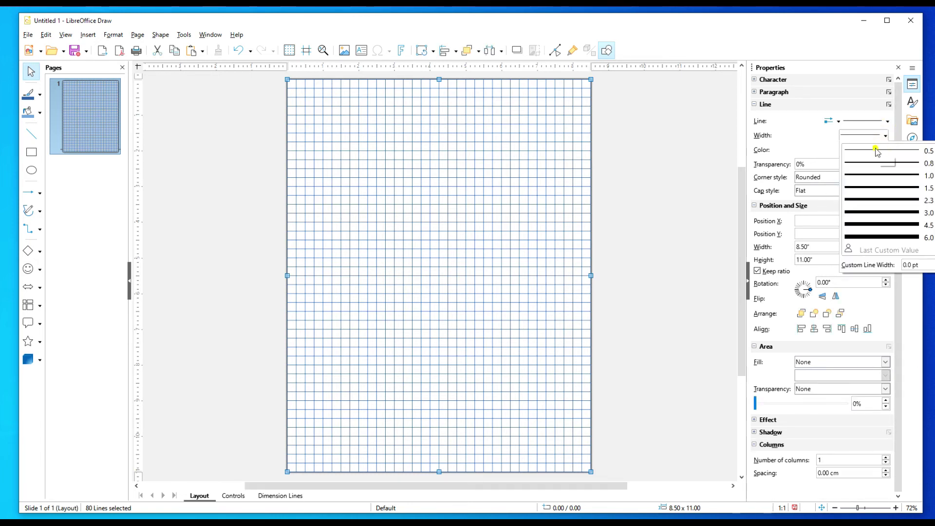
click(877, 150)
click(889, 122)
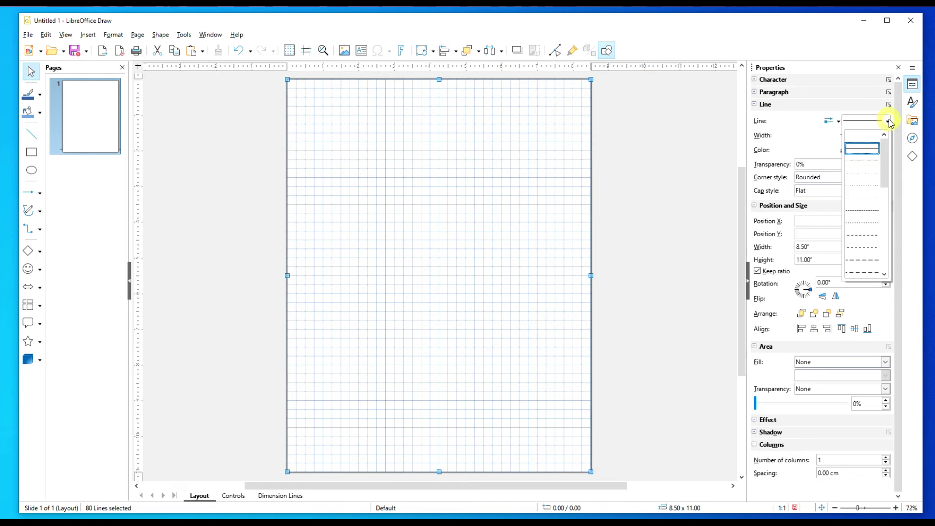
click(868, 148)
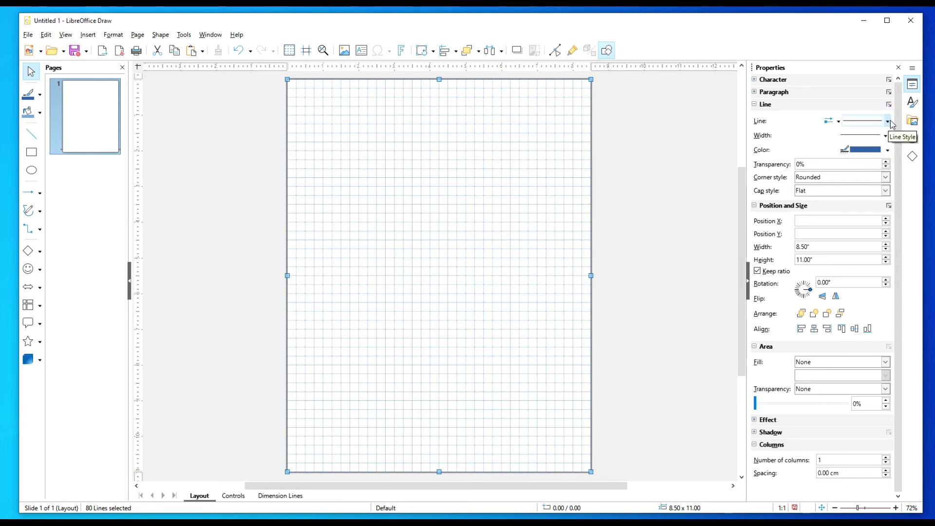
click(887, 121)
click(866, 164)
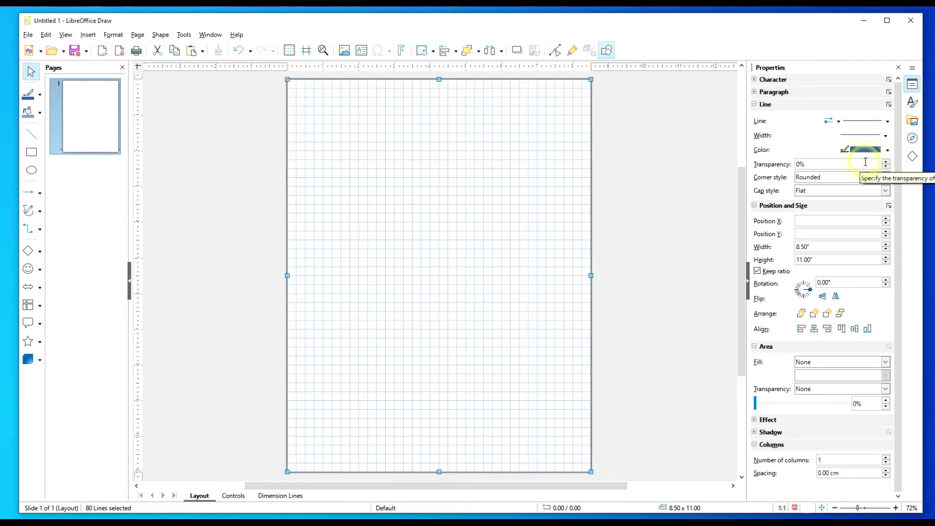
click(887, 121)
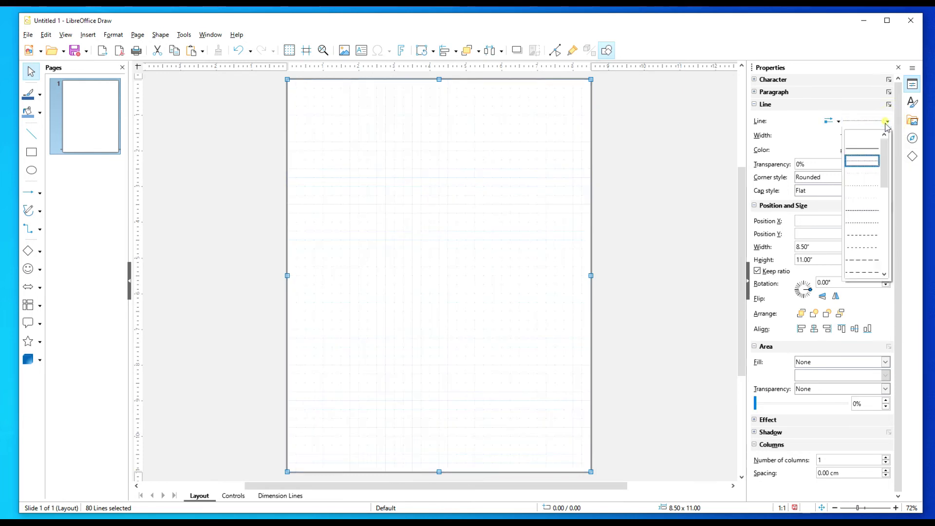
click(862, 209)
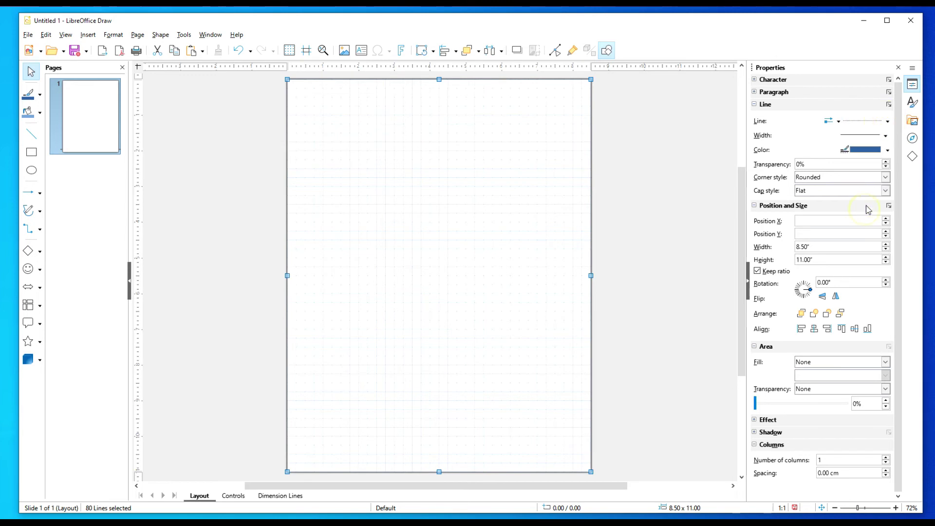
click(887, 122)
click(870, 146)
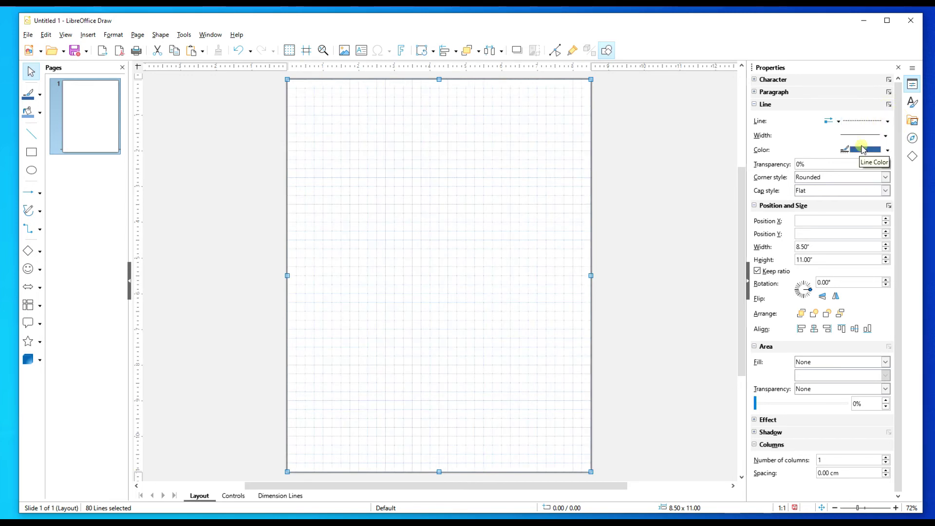
Keep the grid lines at 0.5 width and colour them very light grey
click(885, 135)
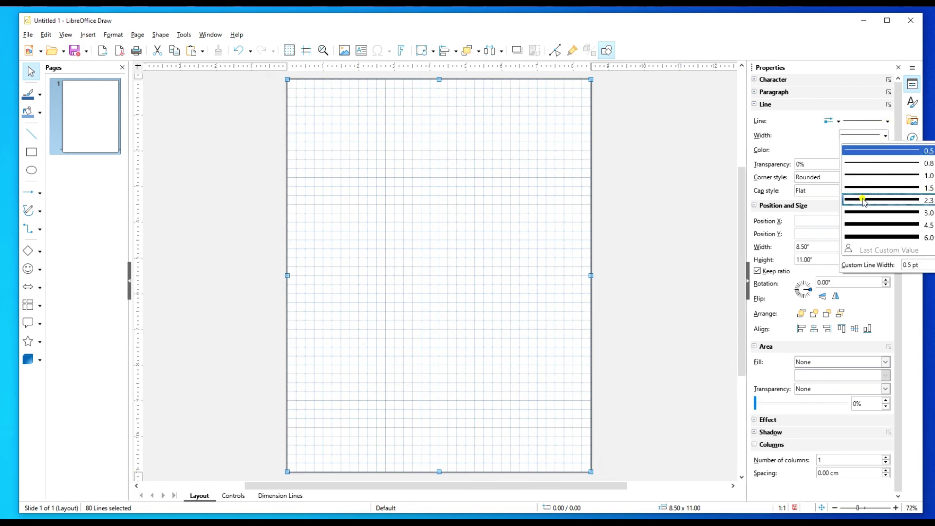
click(864, 201)
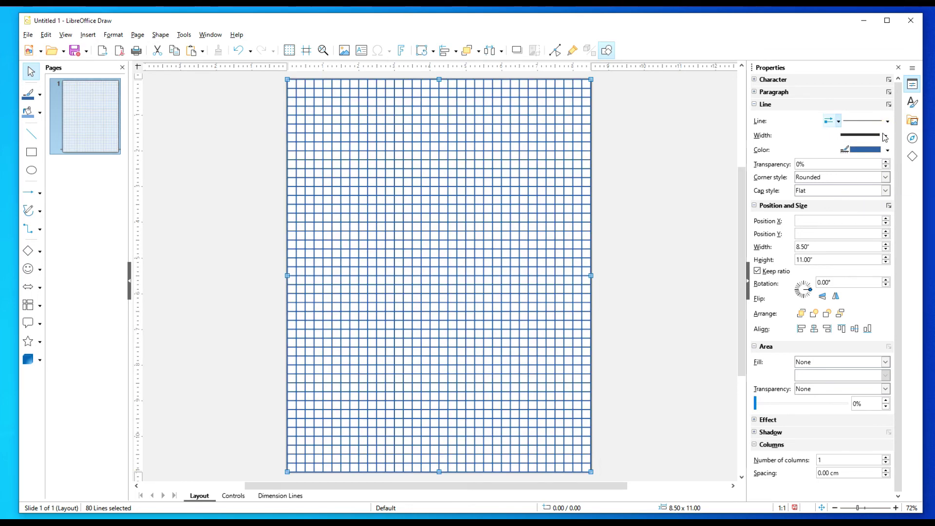
click(884, 136)
click(882, 151)
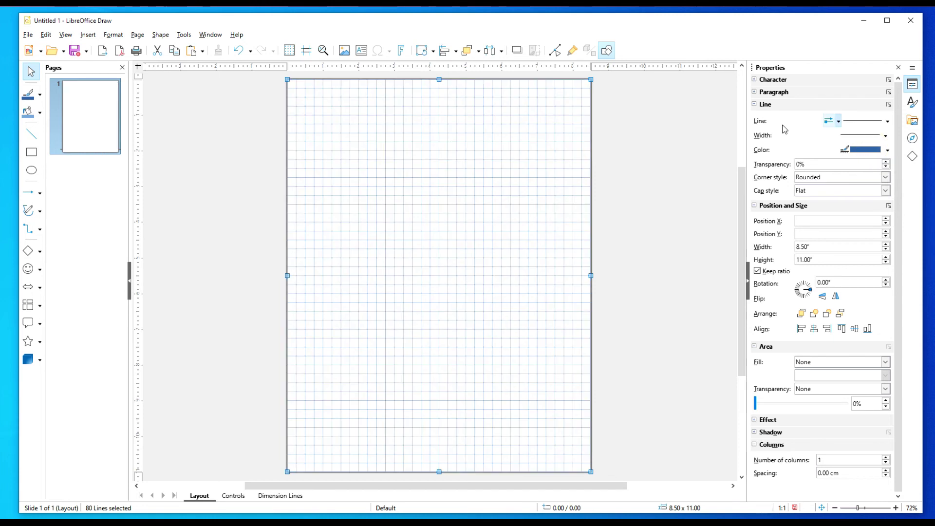
click(888, 150)
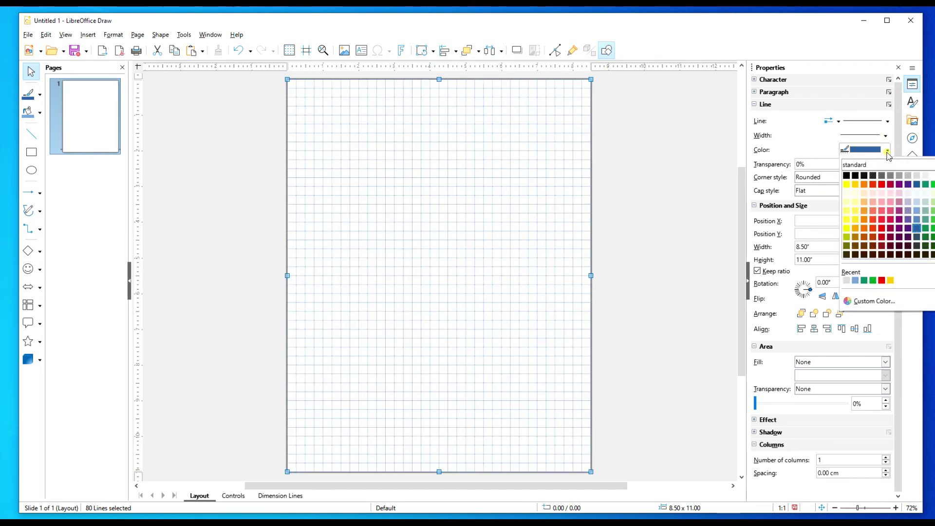
click(918, 179)
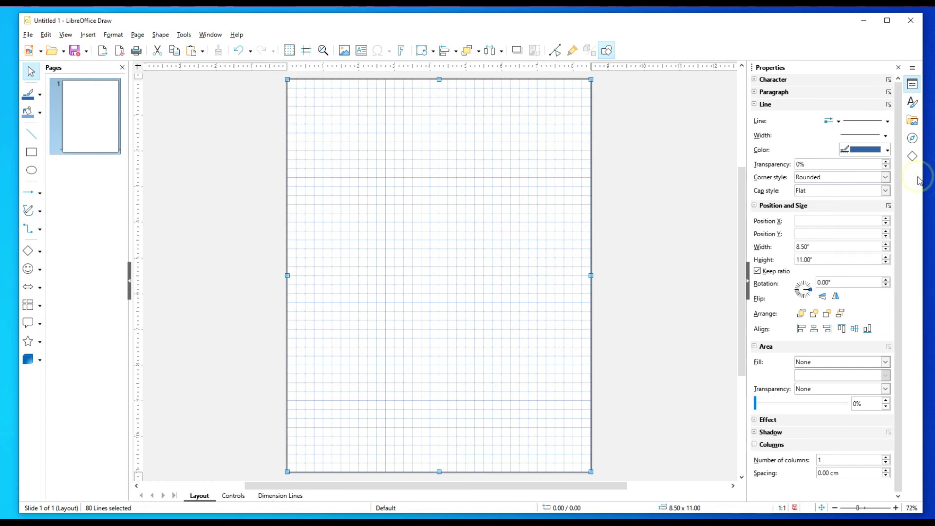
click(684, 151)
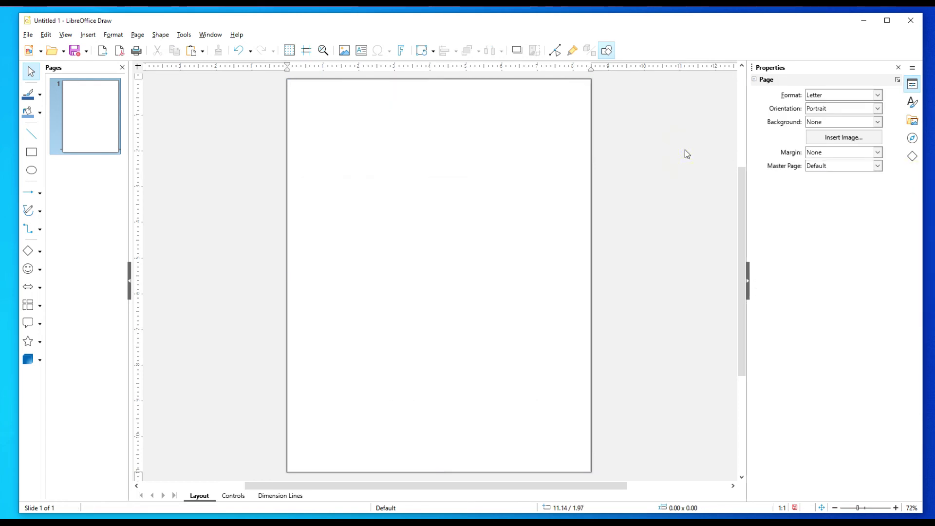
Copy Page 1 in the Pages pane and paste it below as Page 2
click(75, 133)
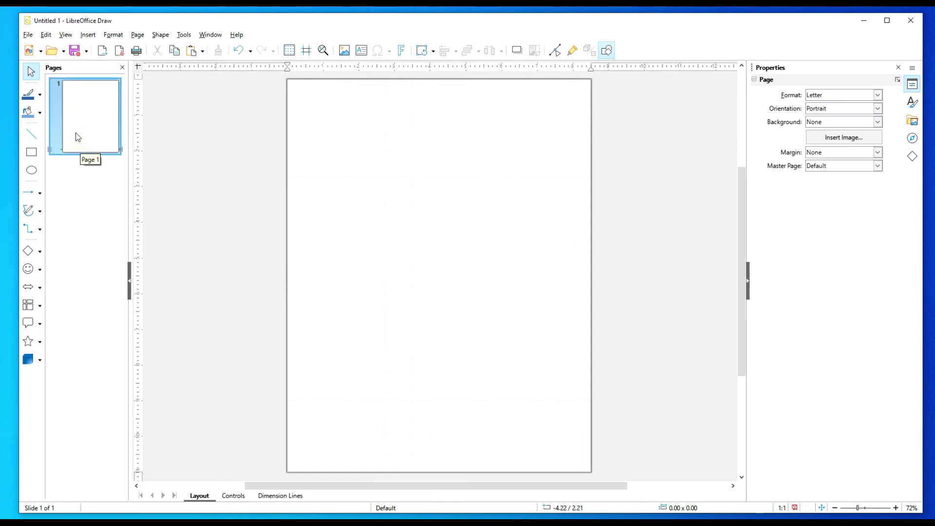
right_click(76, 134)
click(97, 152)
right_click(82, 181)
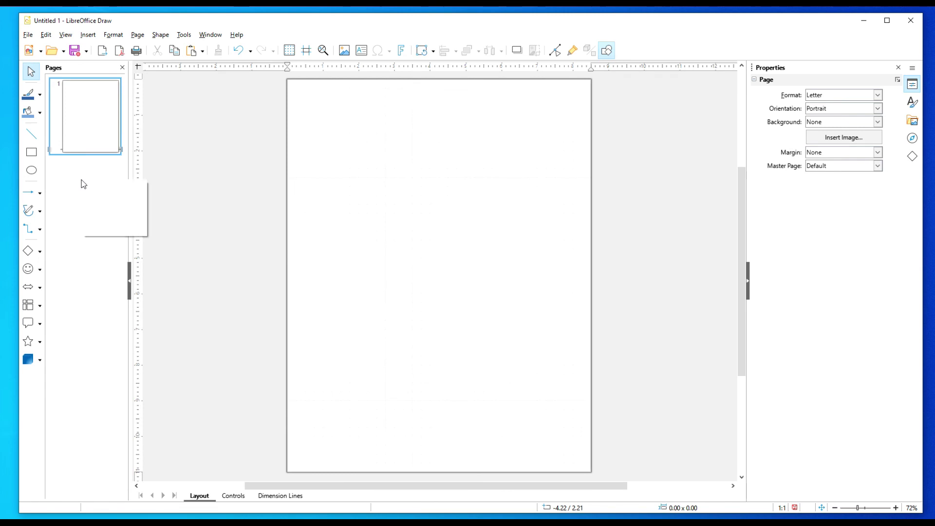
click(103, 210)
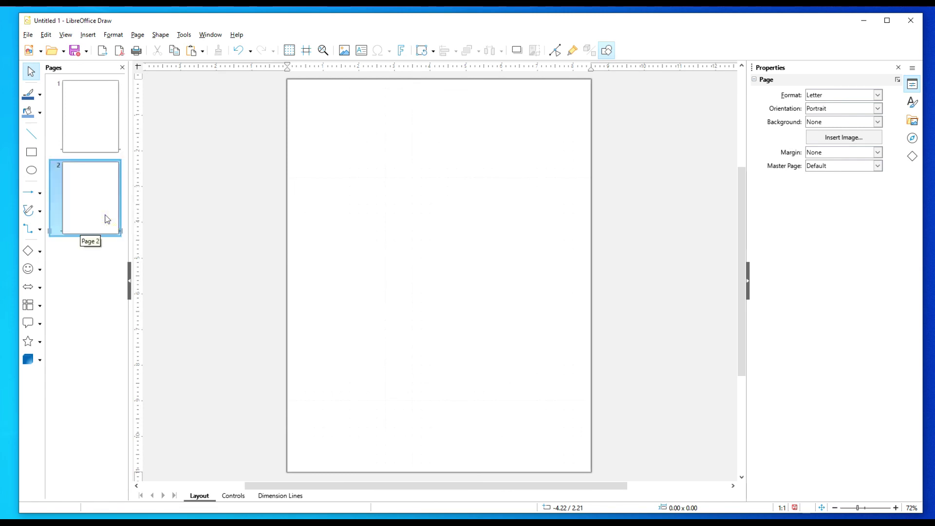
click(101, 128)
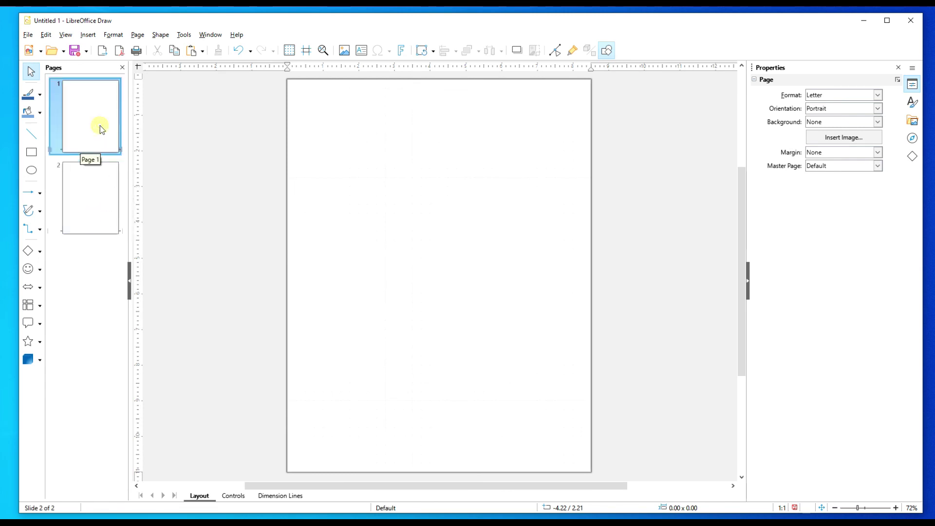
click(94, 202)
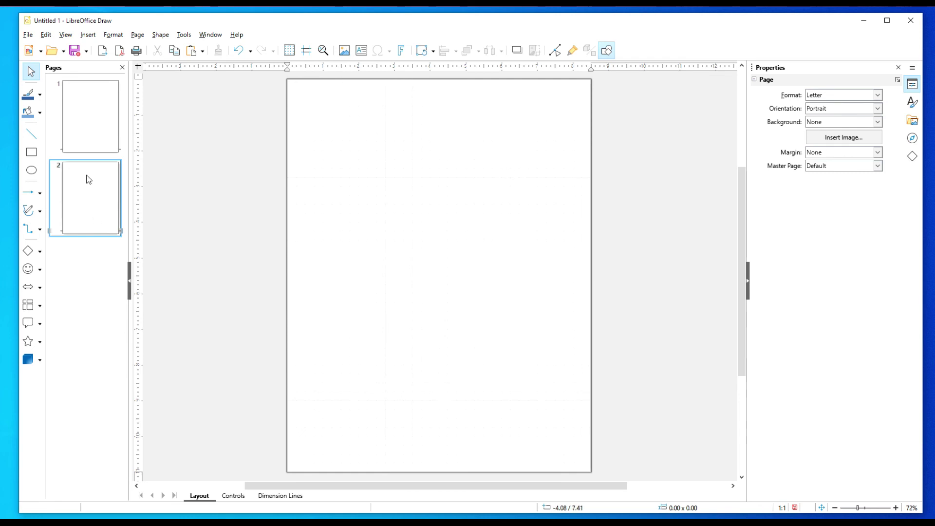
click(30, 36)
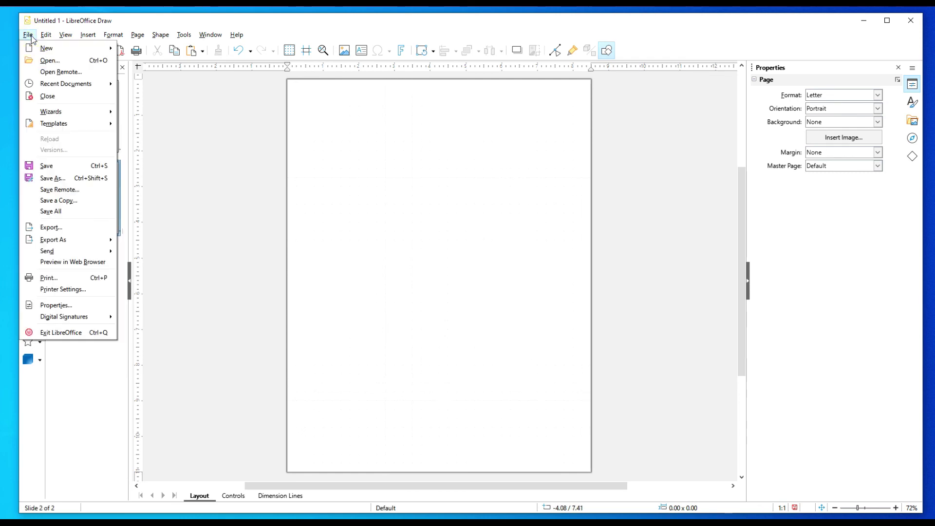
click(63, 178)
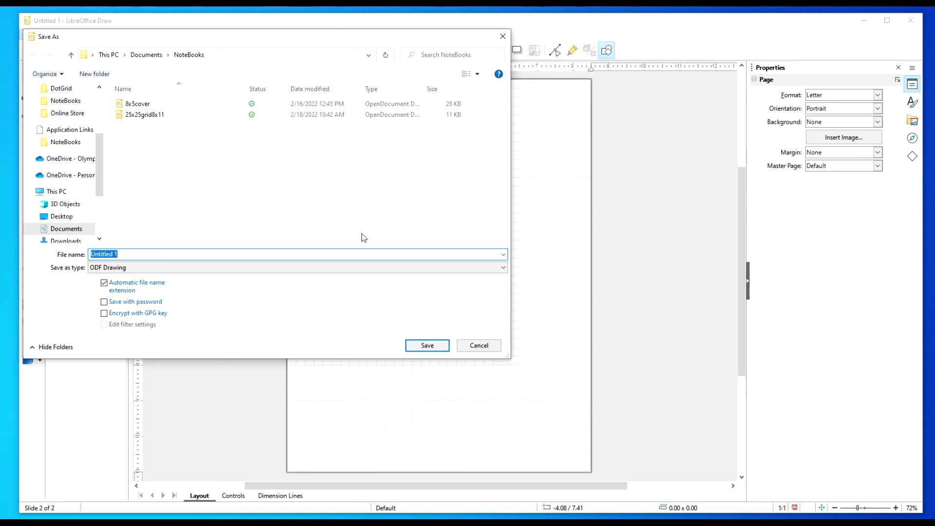
click(475, 346)
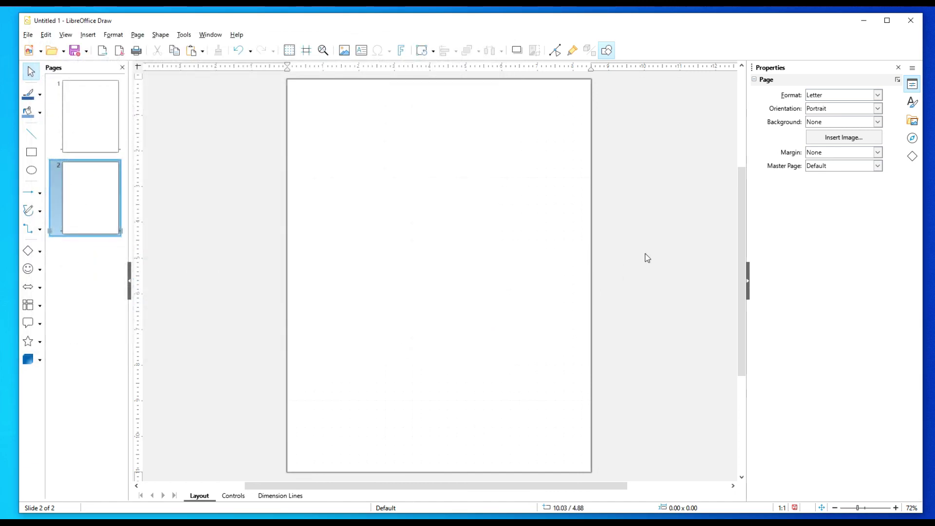